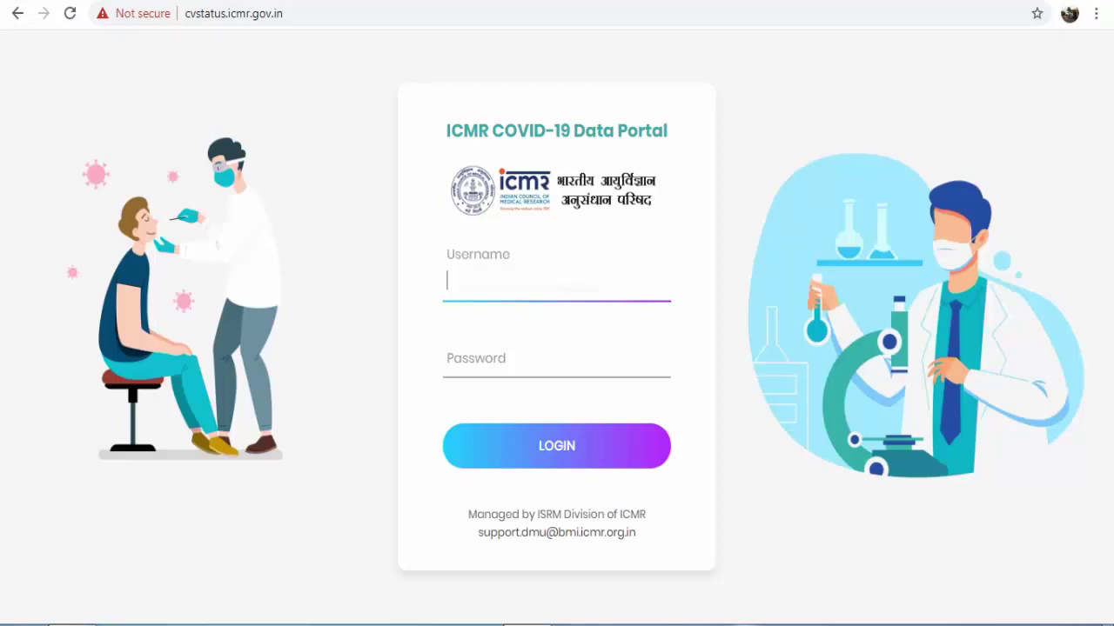
Sign in to the lab account with the lab username and the saved browser login credentials.
text(no)
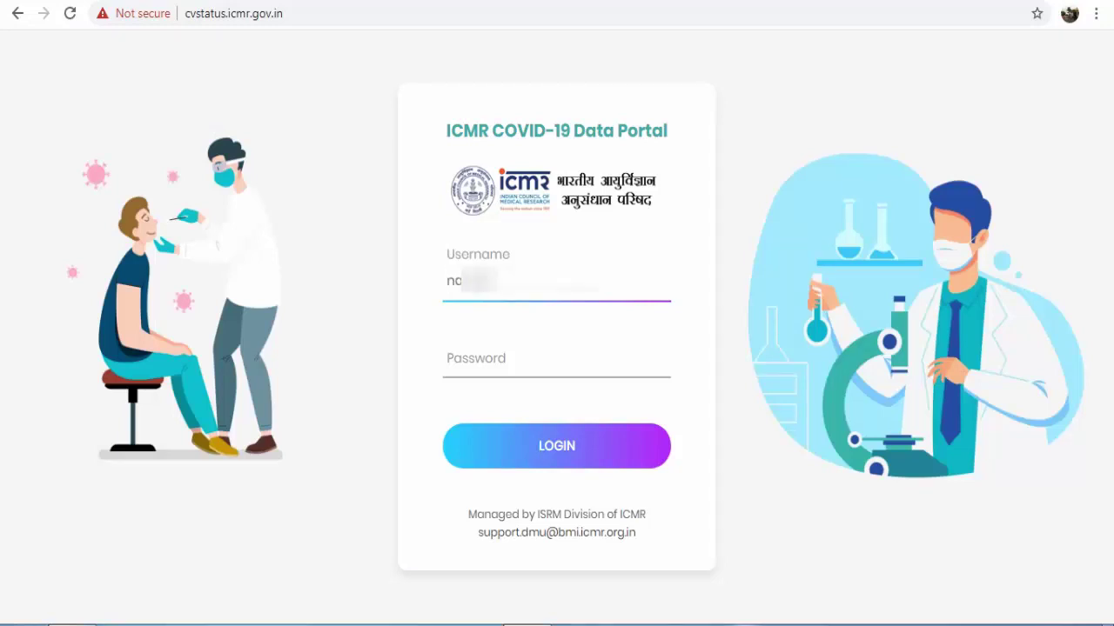
text(da)
click(557, 359)
text(•)
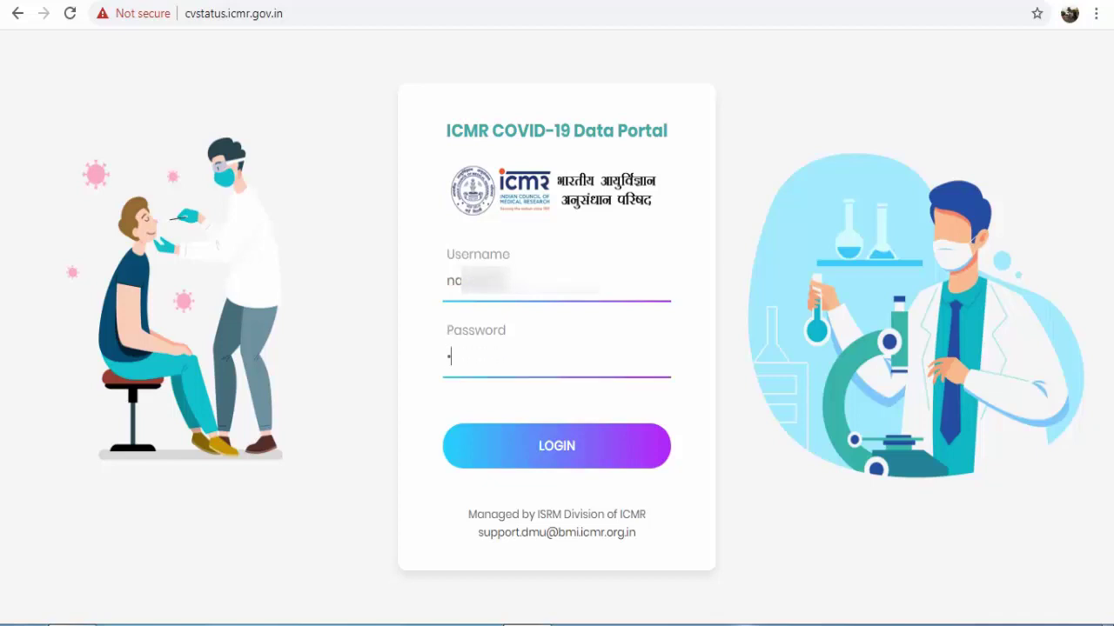
text(•••••••••)
key(BackSpace)
key(BackSpace)
key(BackSpace)
key(BackSpace)
key(BackSpace)
key(BackSpace)
key(BackSpace)
key(BackSpace)
key(BackSpace)
key(shift+Tab)
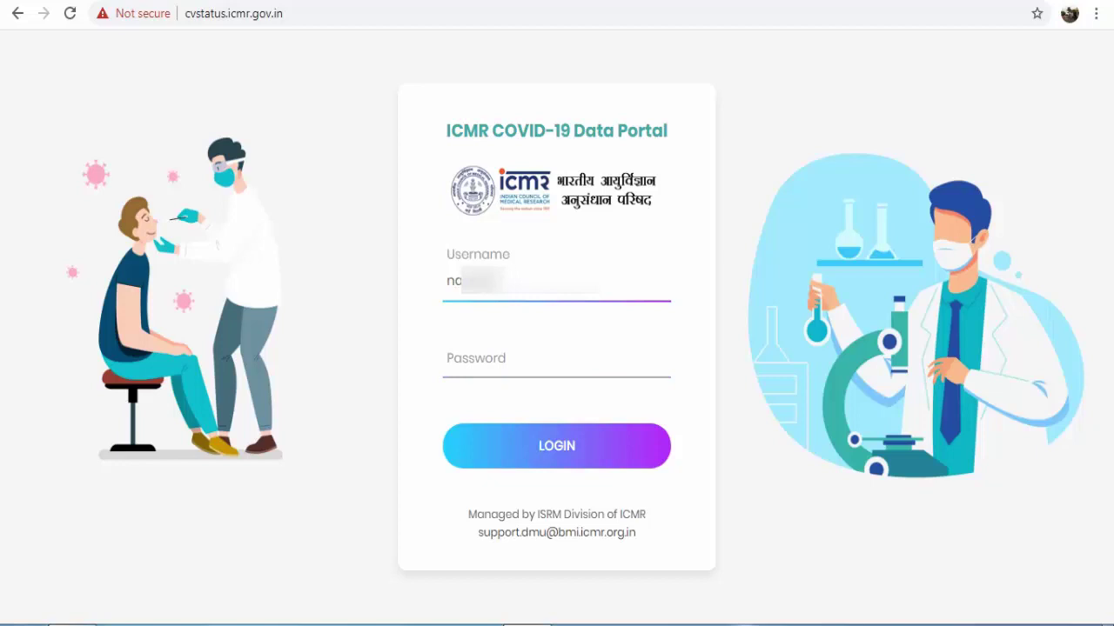
key(Down)
key(Return)
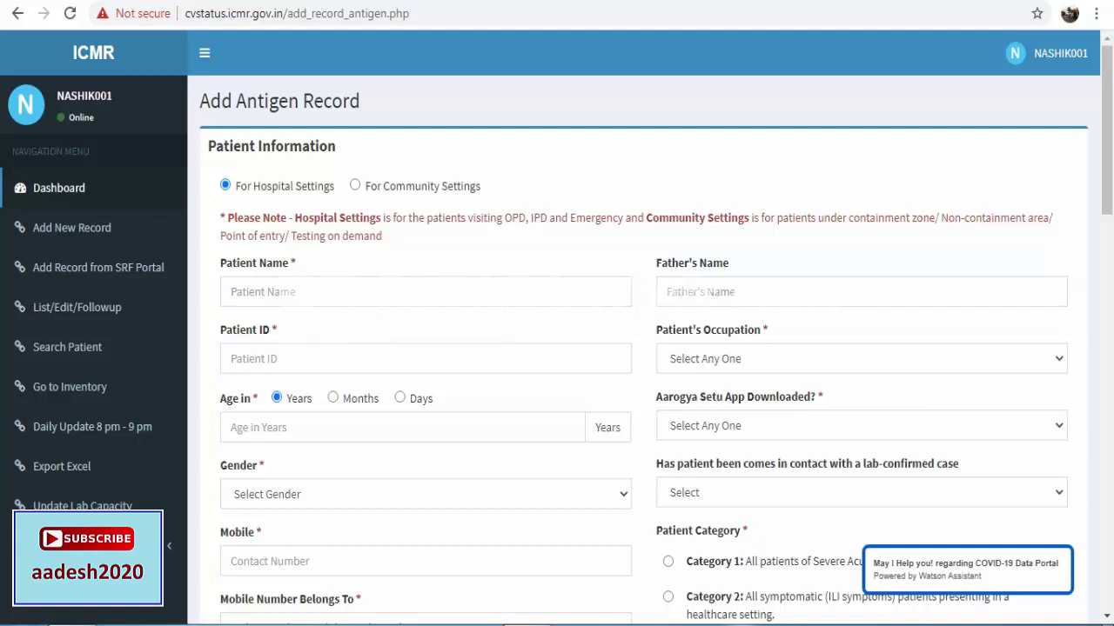
Enter the patient's name, then fill Patient ID from the autofill suggestion plus a final digit.
click(261, 291)
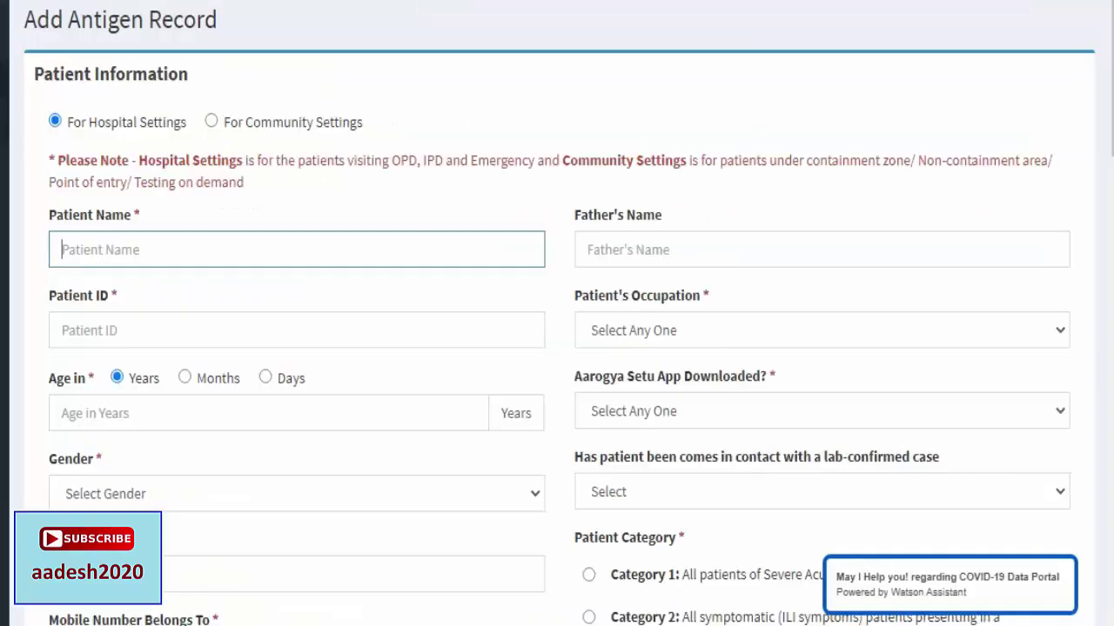
text(SULOCHA)
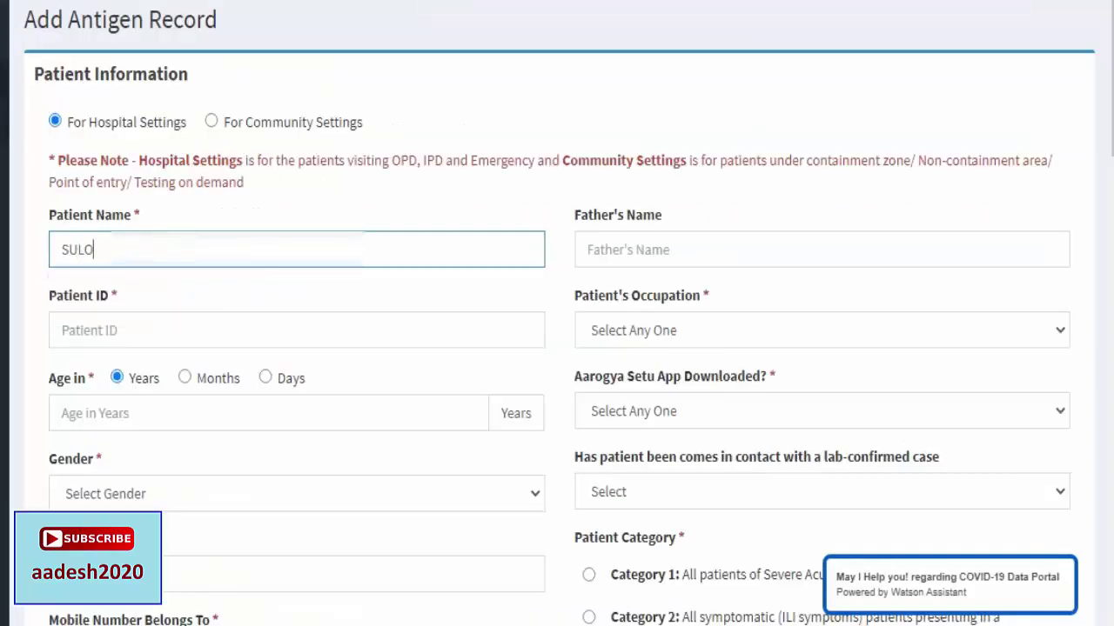
text(NA)
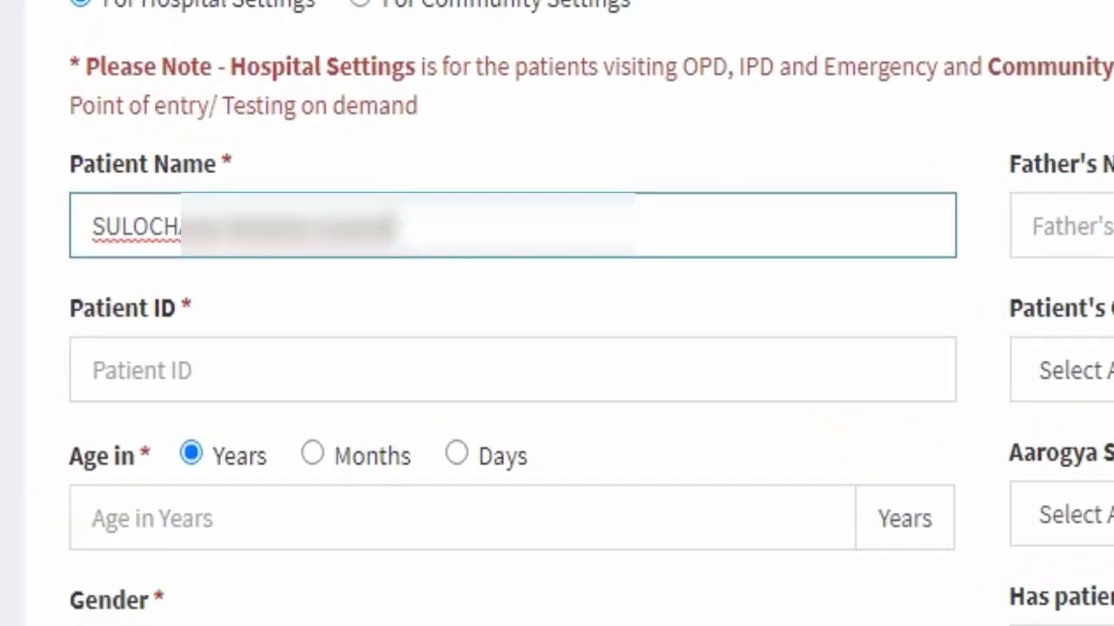
key(Tab)
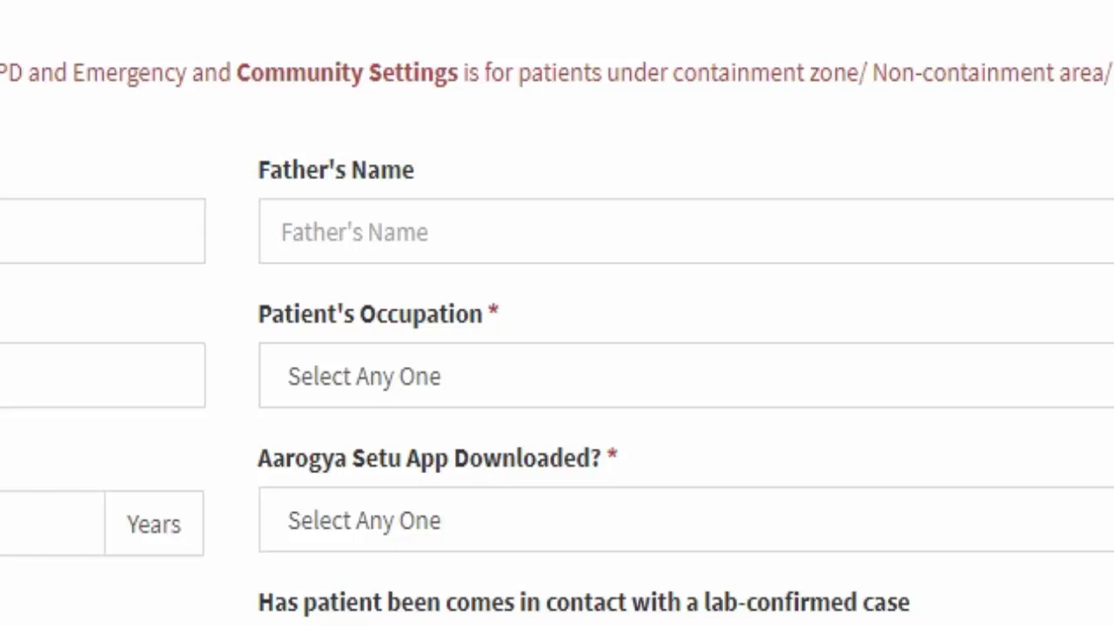
click(57, 382)
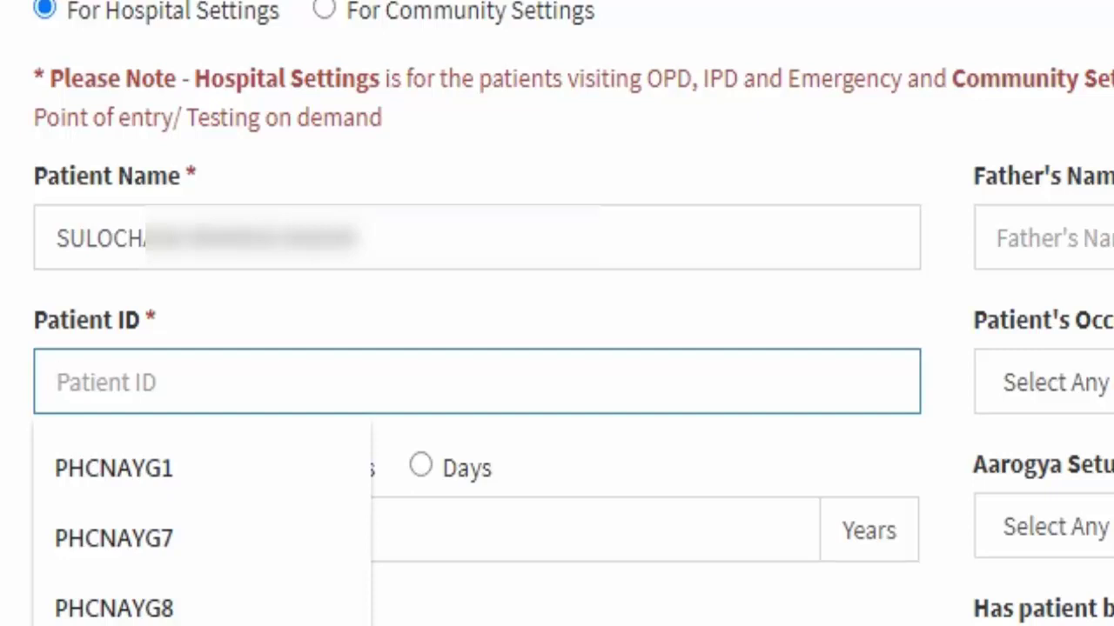
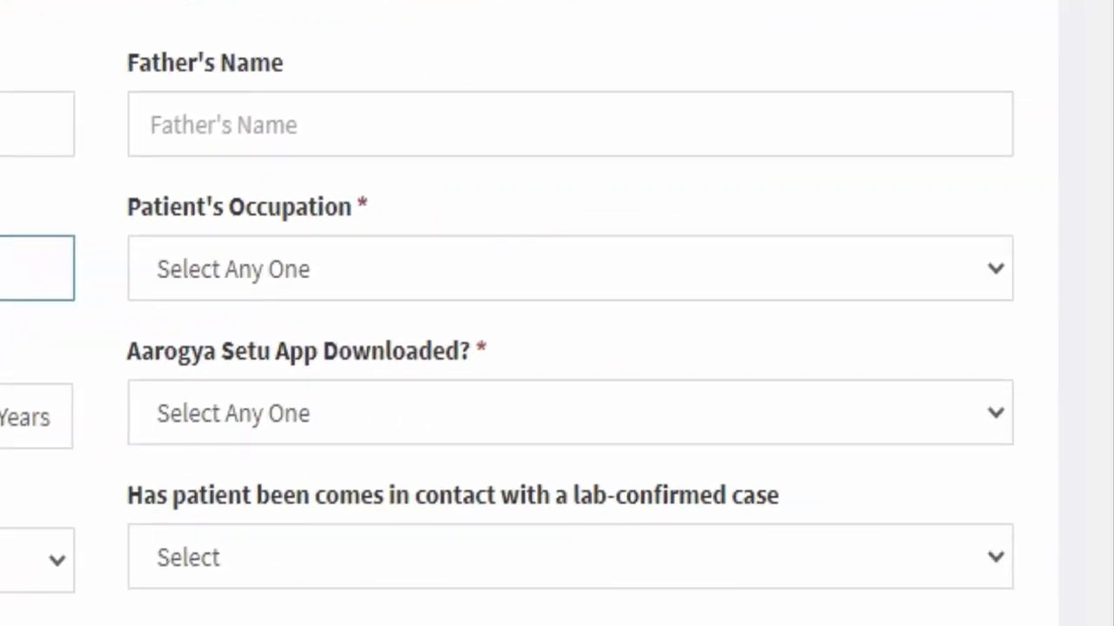
Set occupation to Others, age to 49 years, and Aarogya Setu downloaded to No.
click(570, 268)
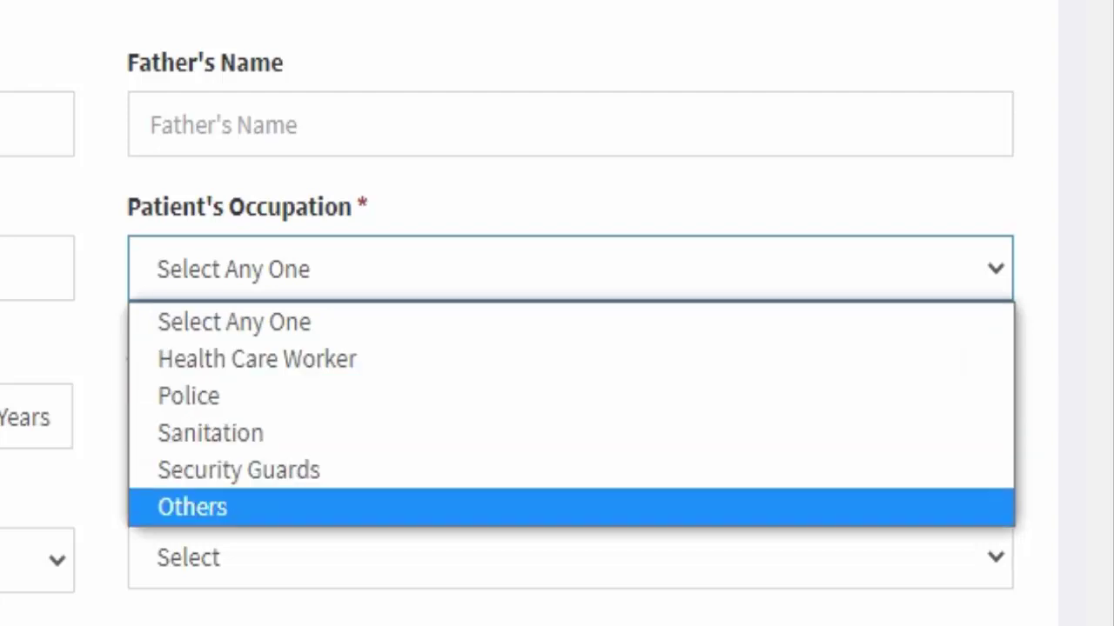
key(Return)
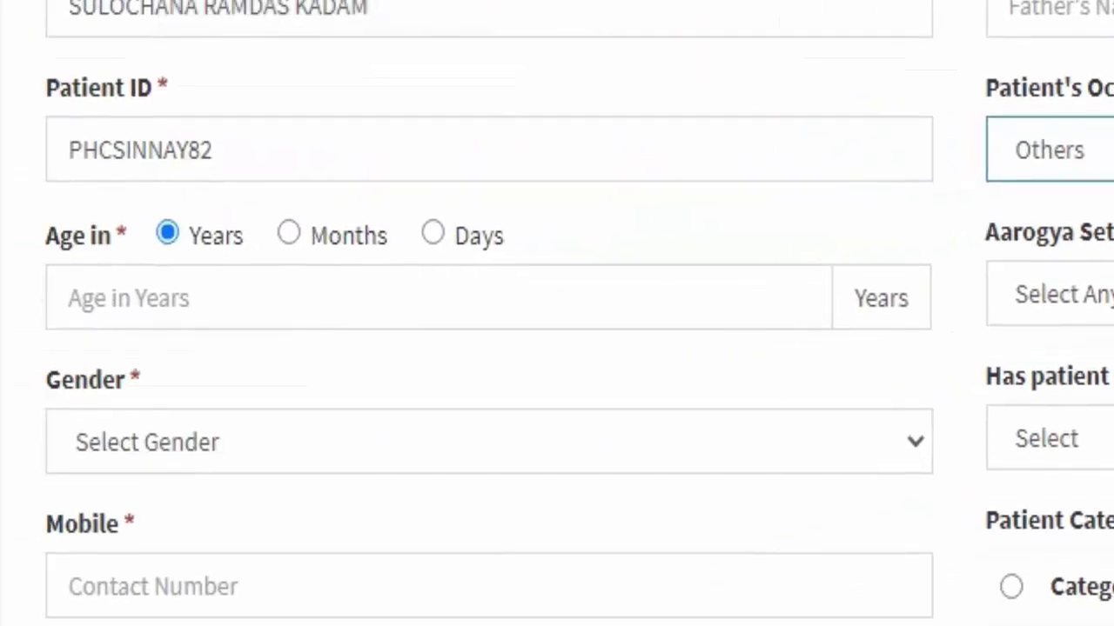
click(261, 298)
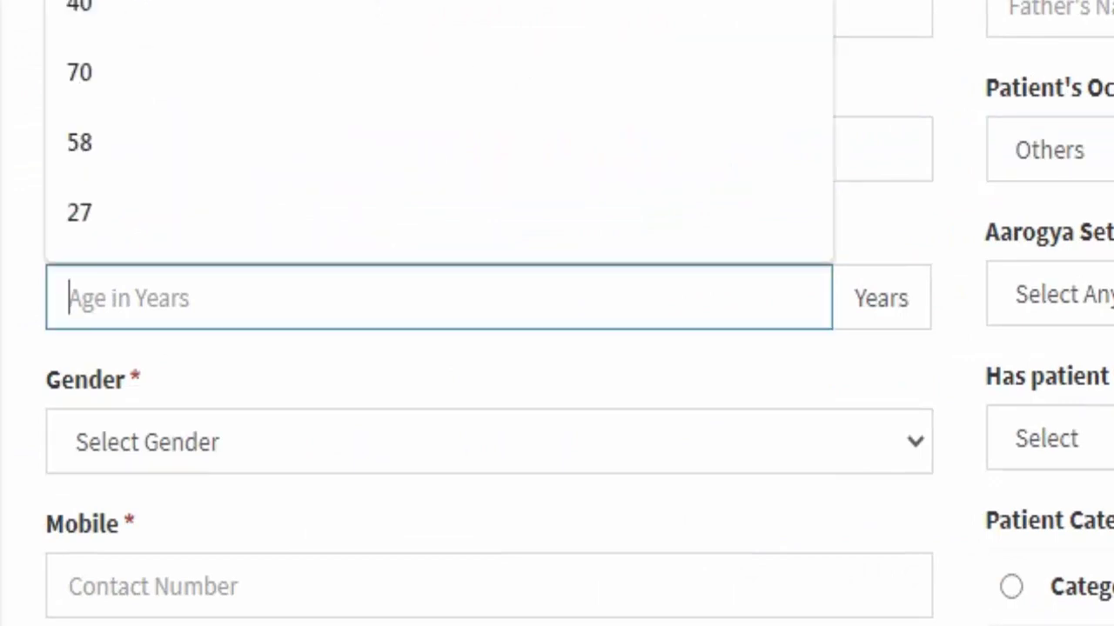
text(49)
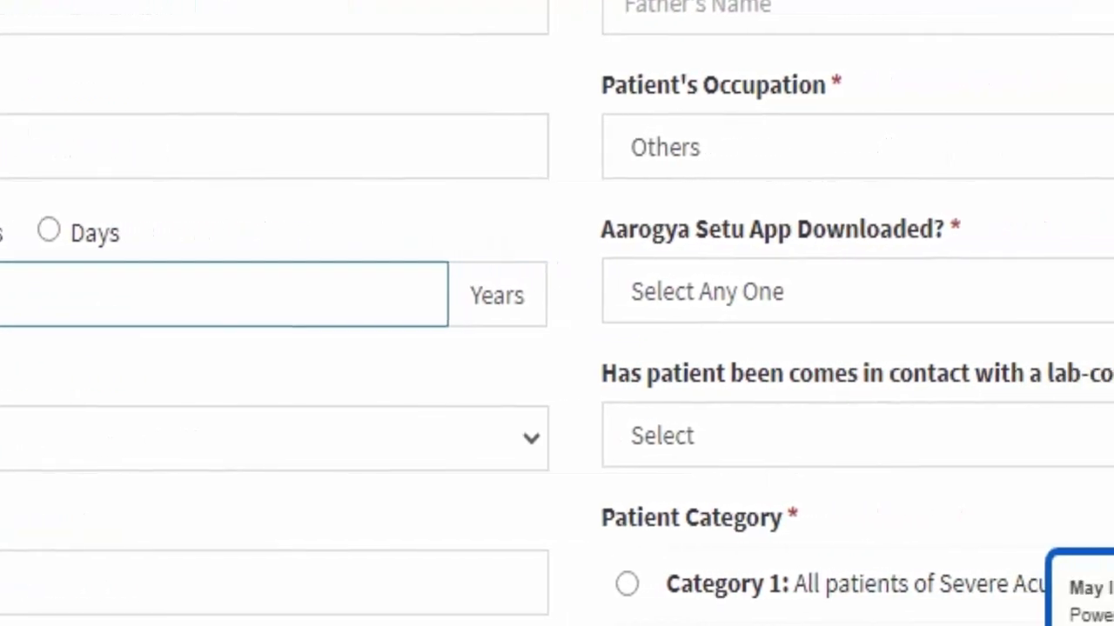
click(696, 291)
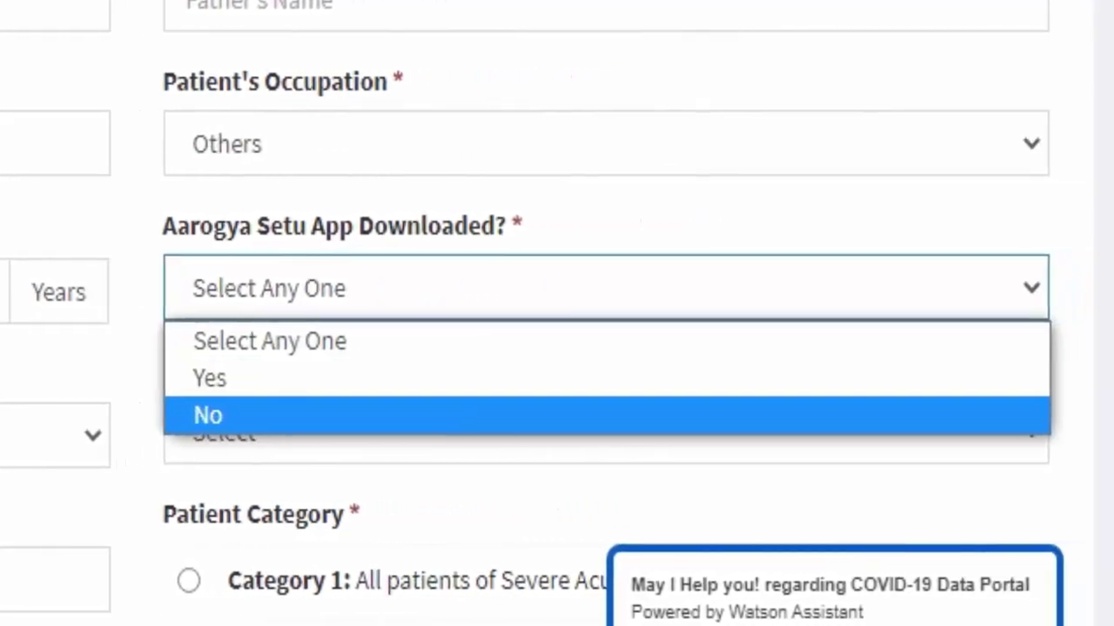
key(Return)
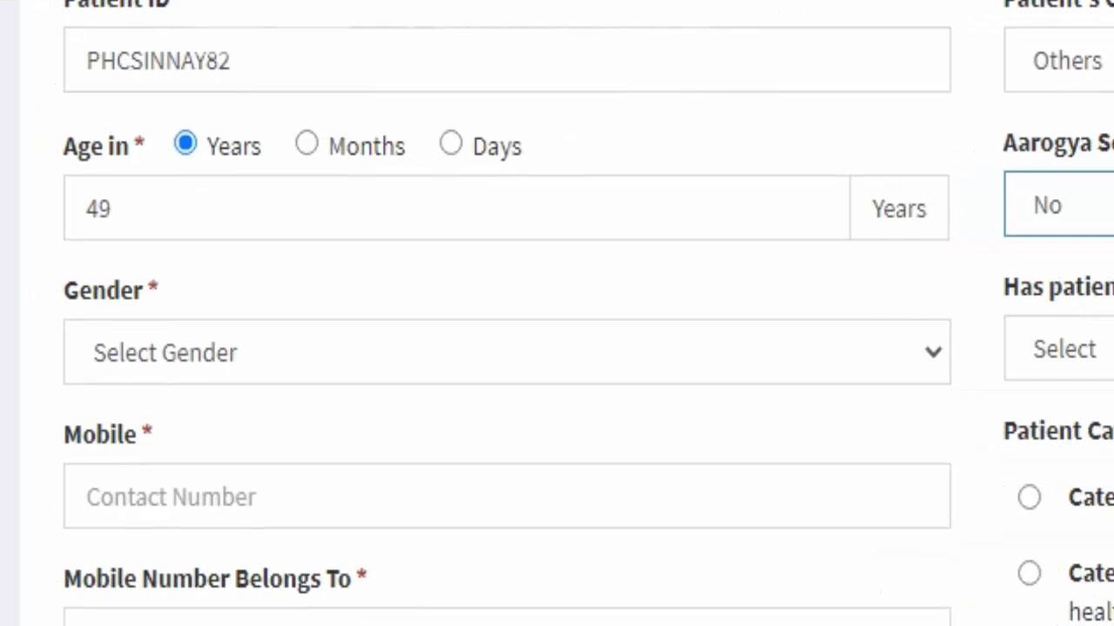
Select Female as gender and focus the lab-confirmed contact answer.
click(507, 353)
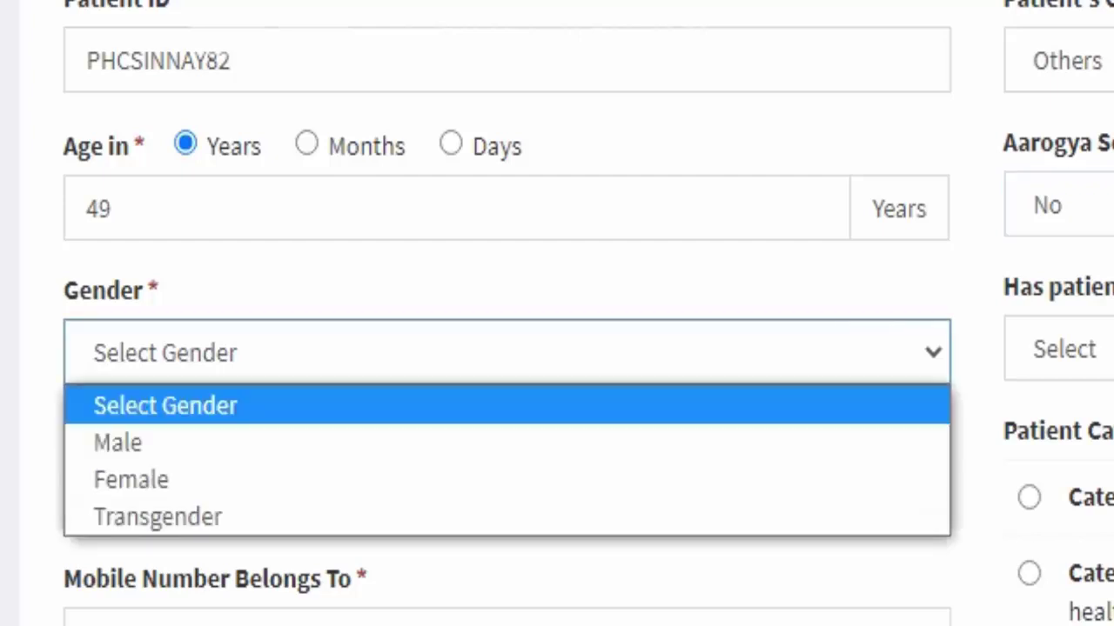
key(Down)
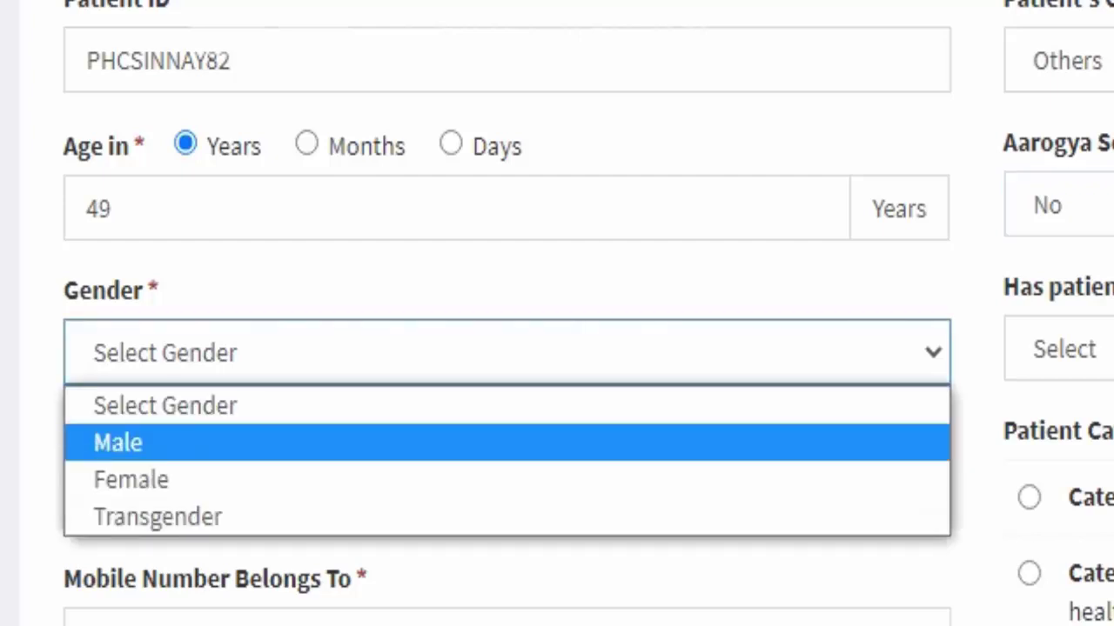
key(Down)
key(Return)
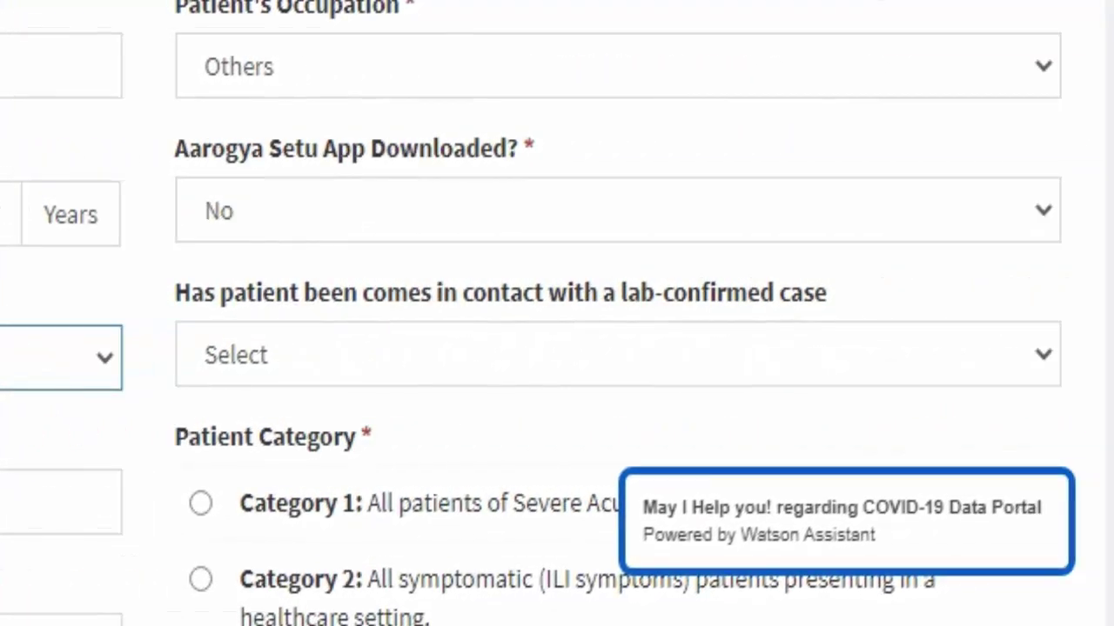
drag(827, 293, 175, 292)
click(617, 354)
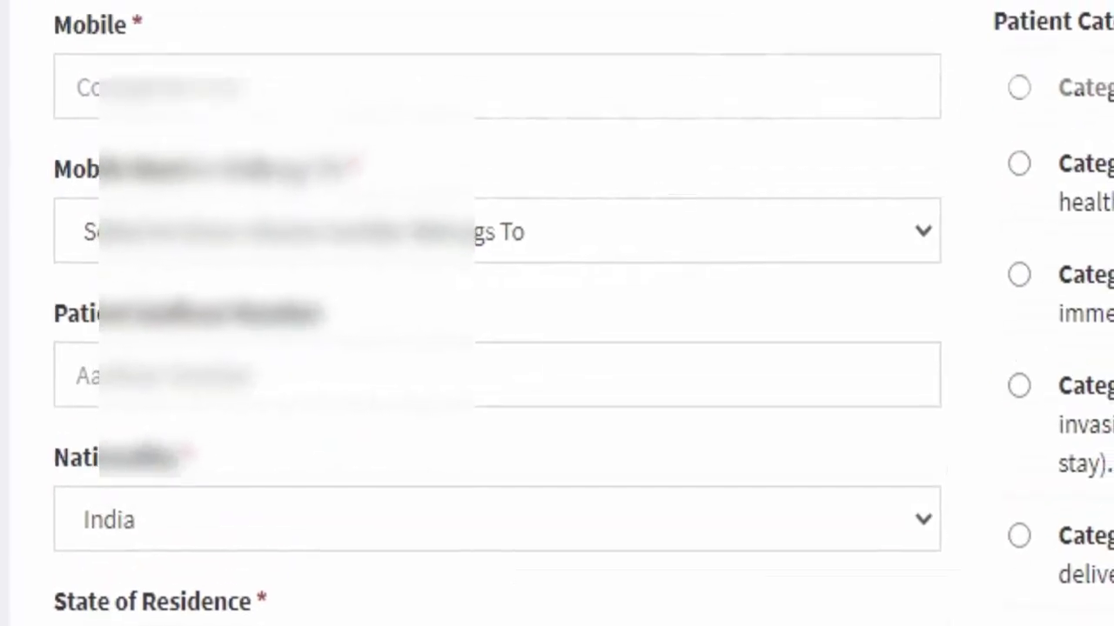
Enter the patient's mobile number and mark it as belonging to a Relative.
click(69, 114)
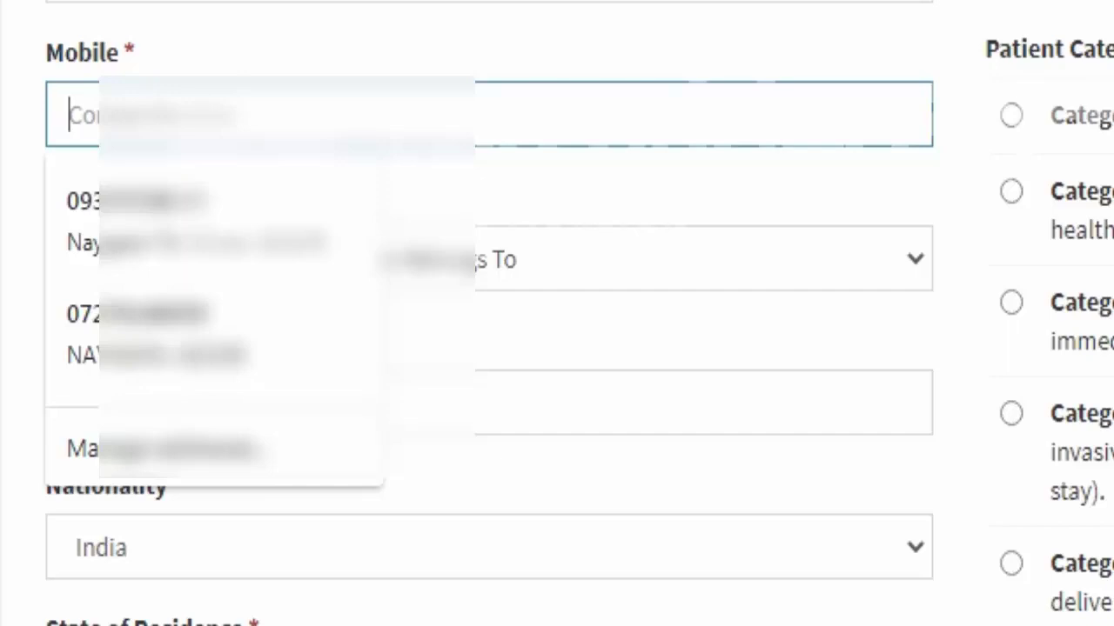
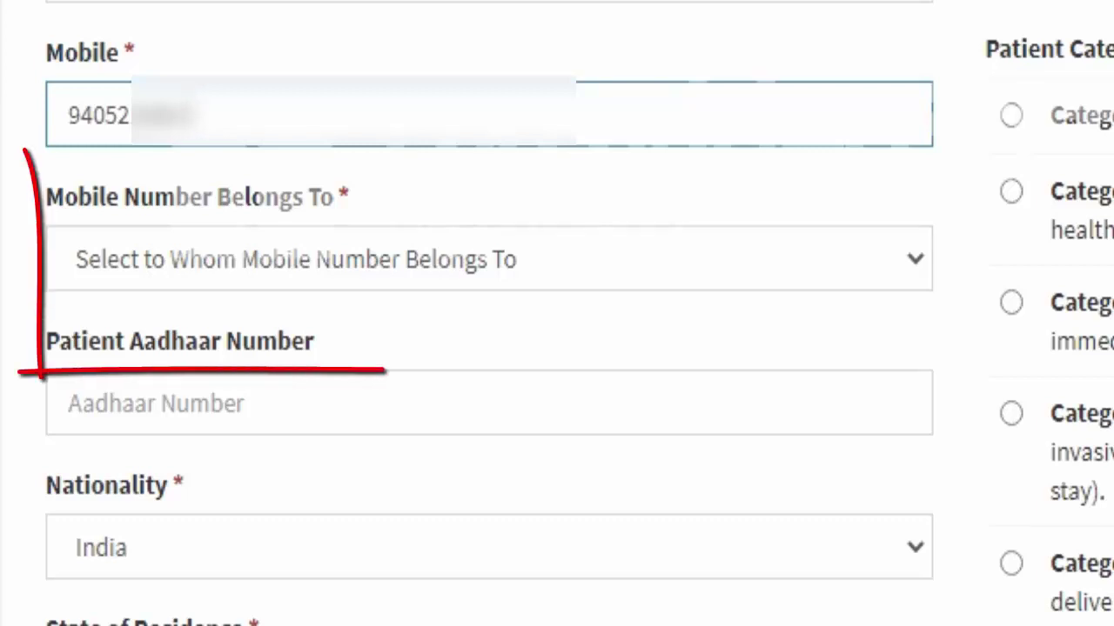
click(487, 259)
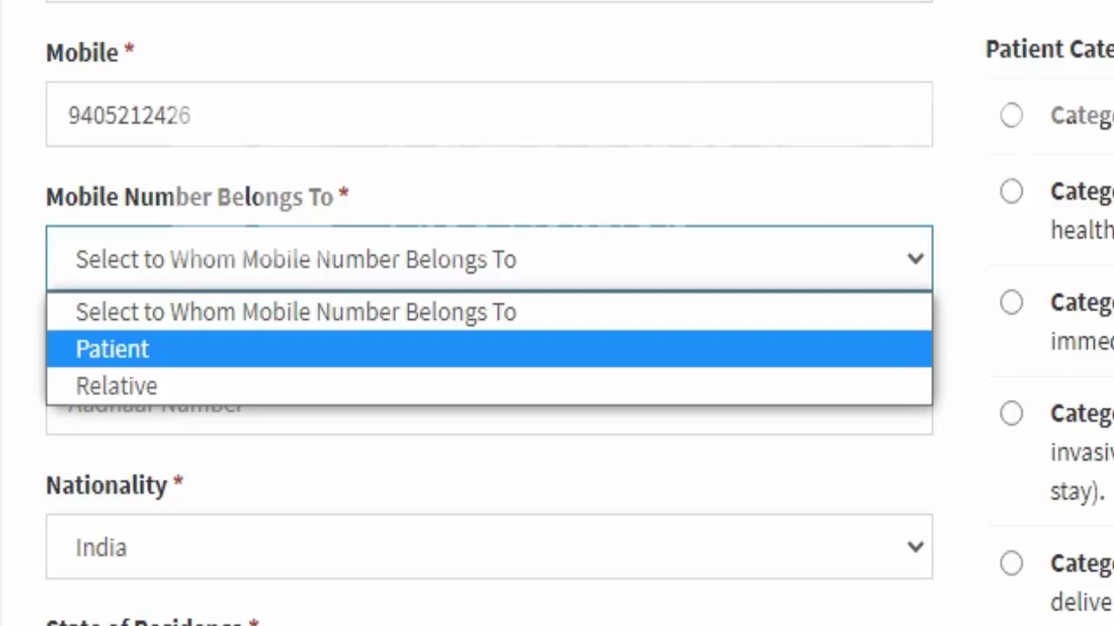
click(116, 385)
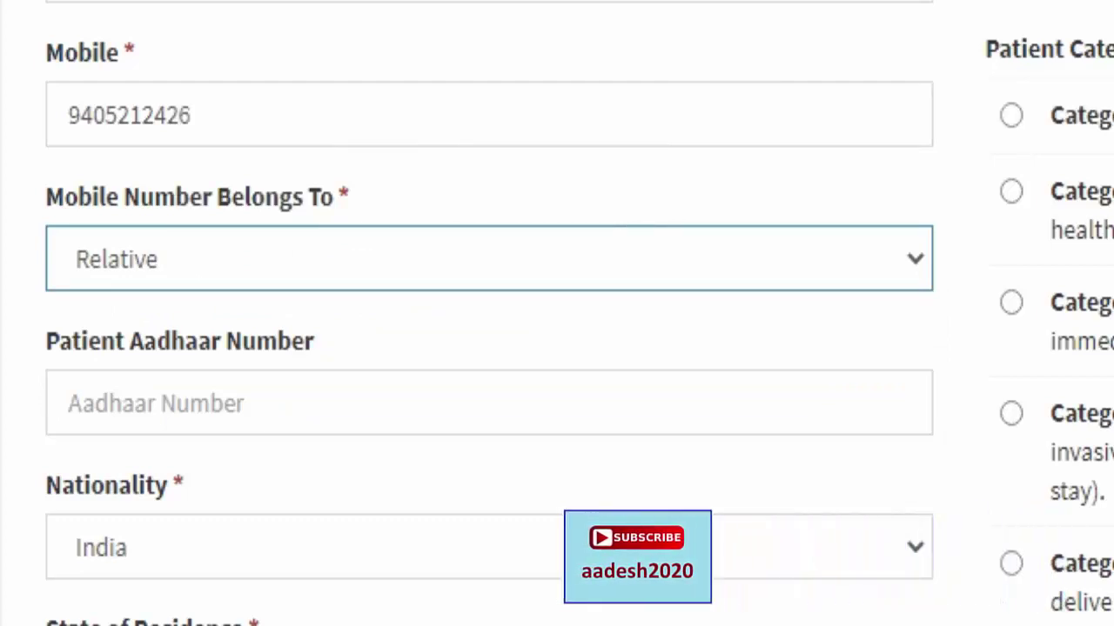
Keep nationality India, choose state MAHARASHTRA and district NASHIK.
click(348, 547)
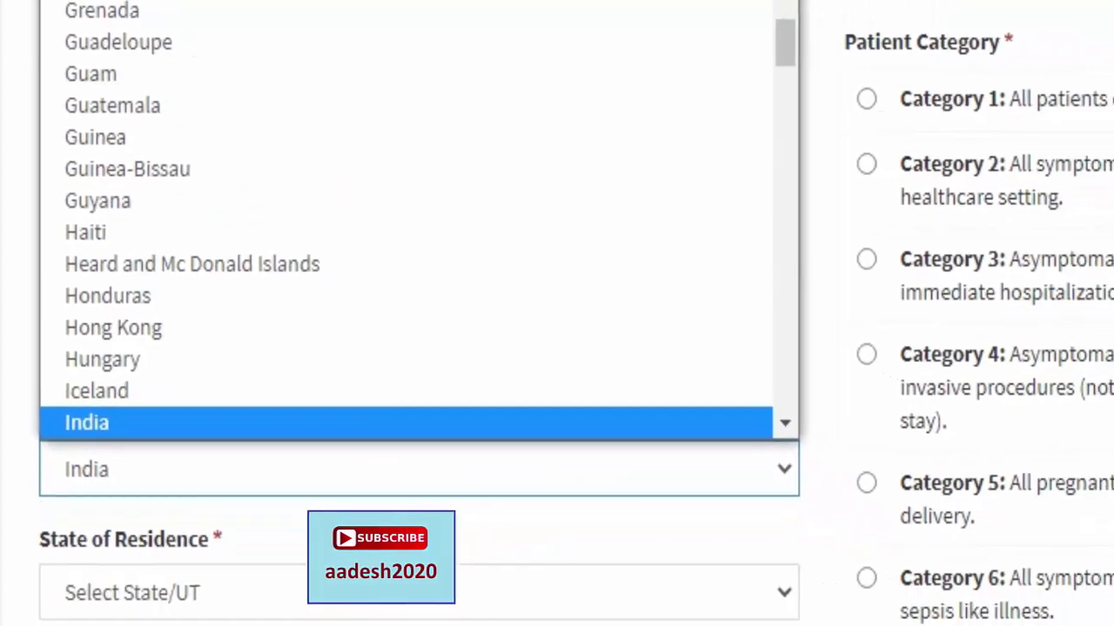
key(Return)
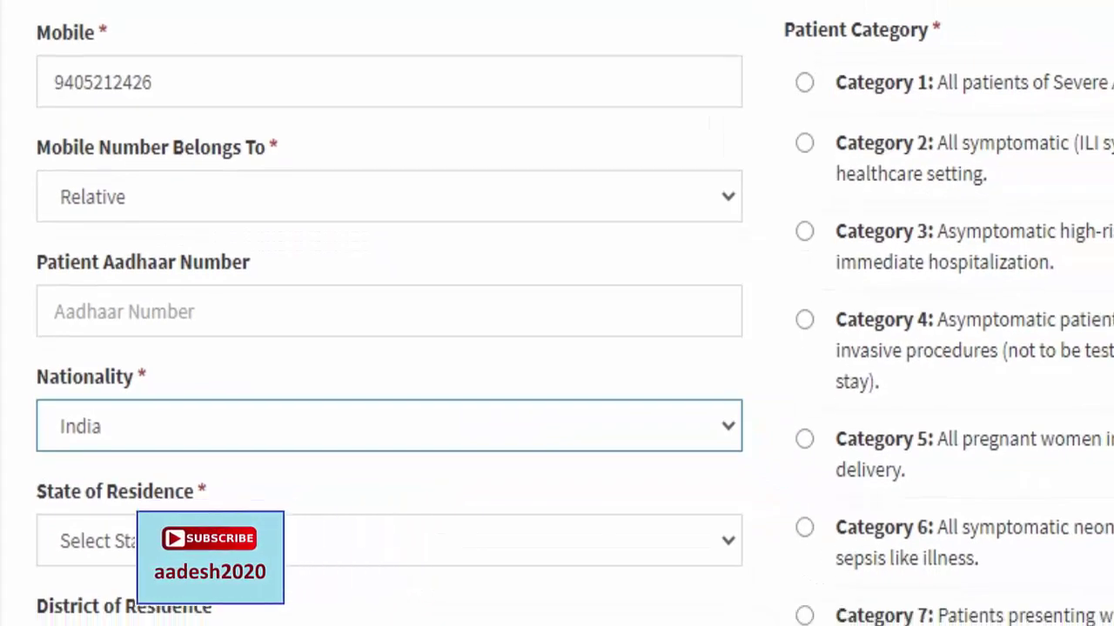
scroll(557, 313, down, 4)
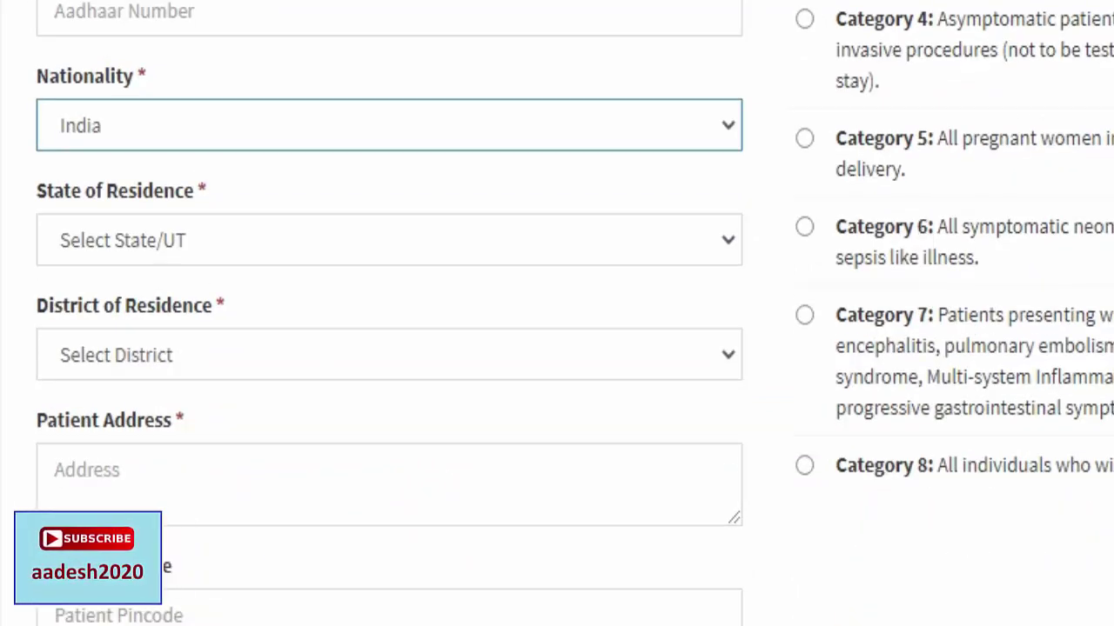
click(389, 240)
text(mah)
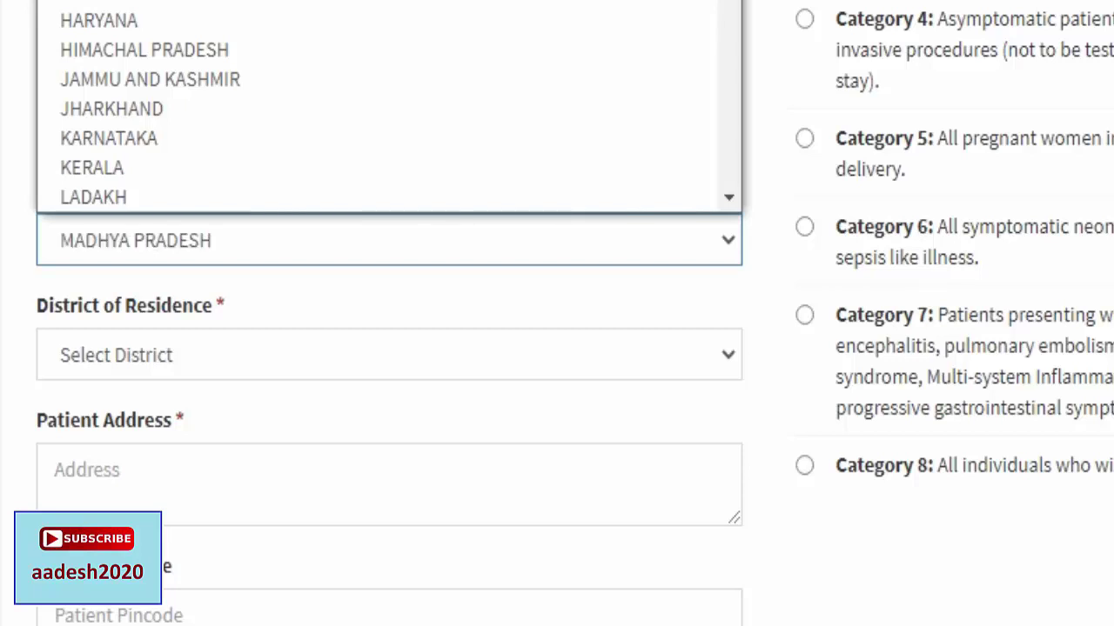
key(Return)
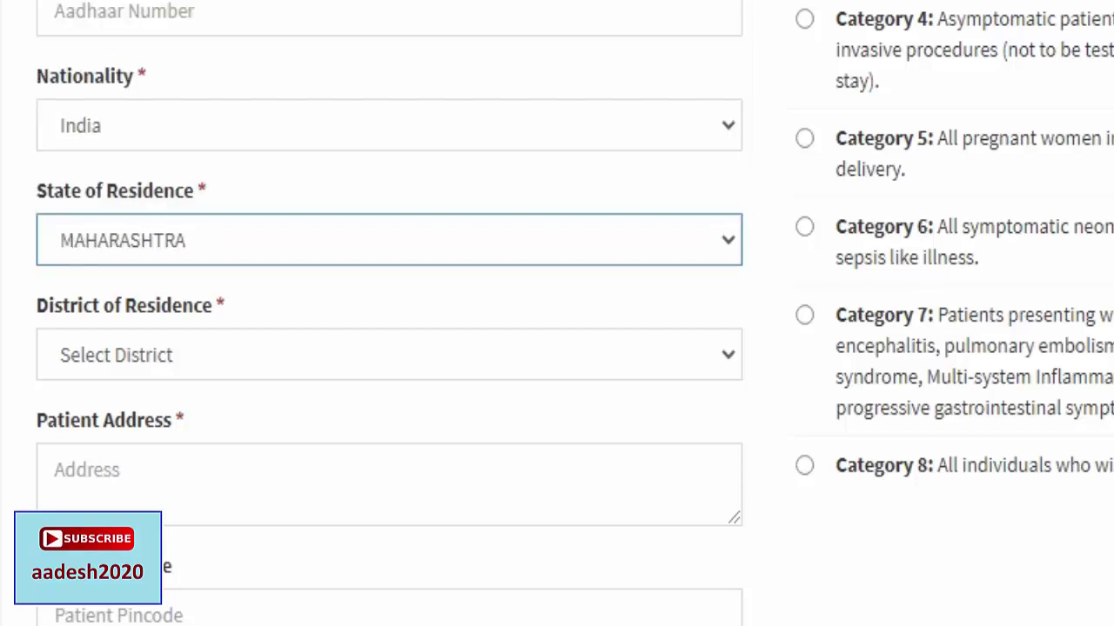
click(389, 355)
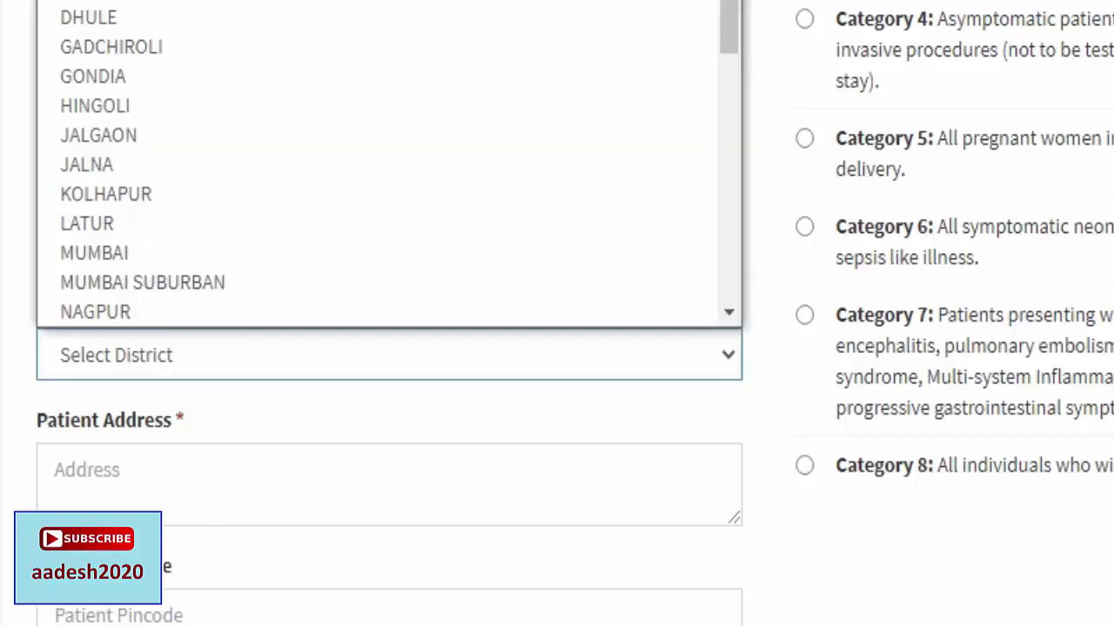
text(nashik)
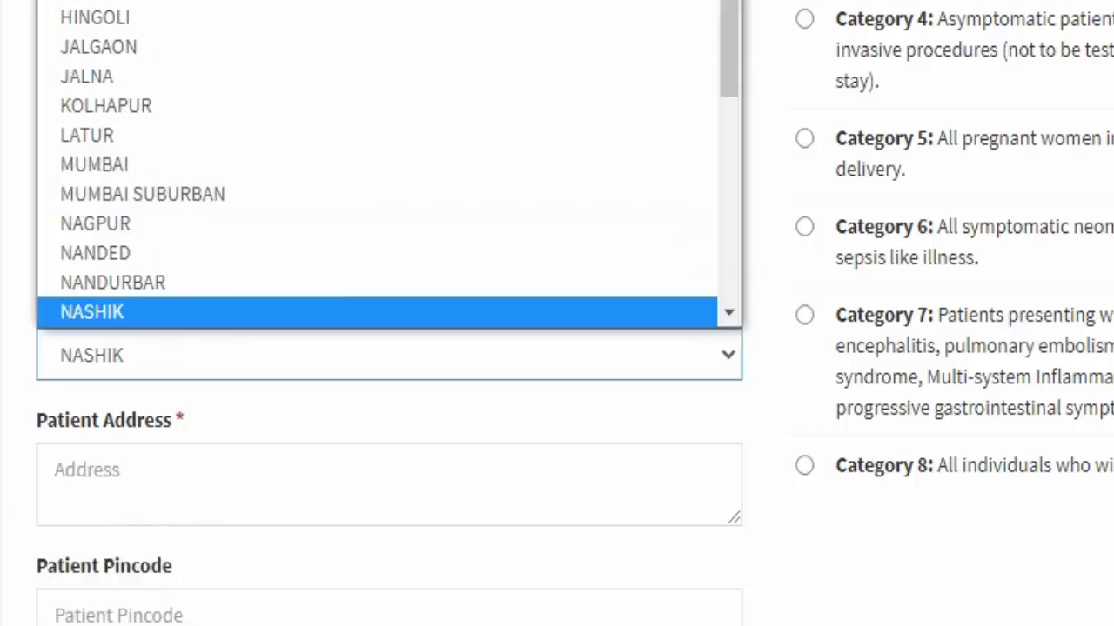
key(Return)
click(56, 469)
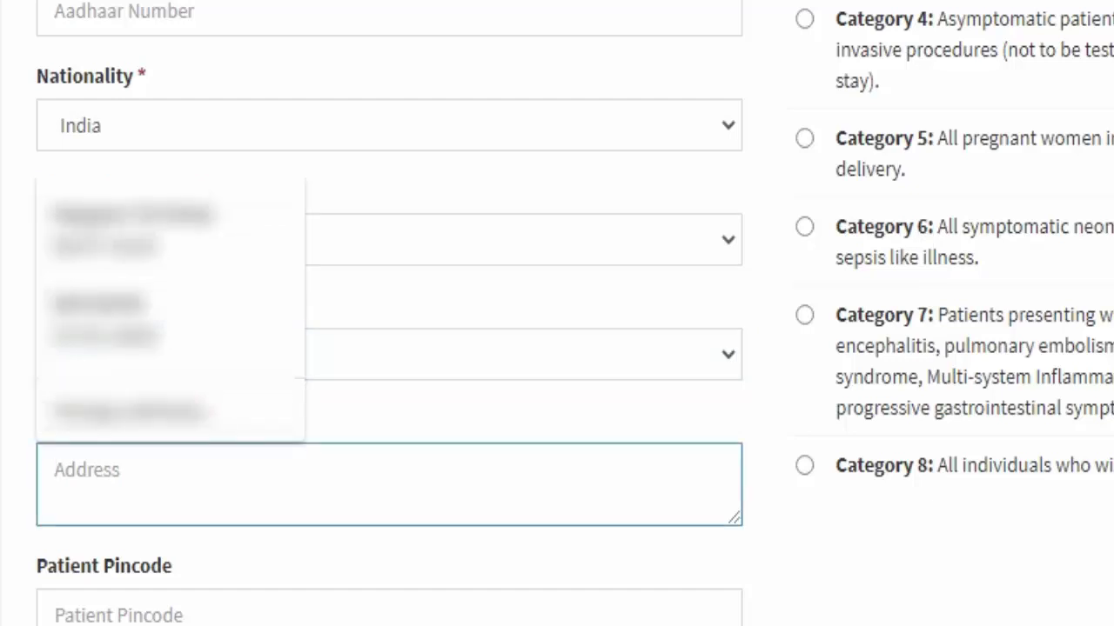
Type the patient's address into Patient Address, correcting a mistyped letter.
text(NAYGAON, GO)
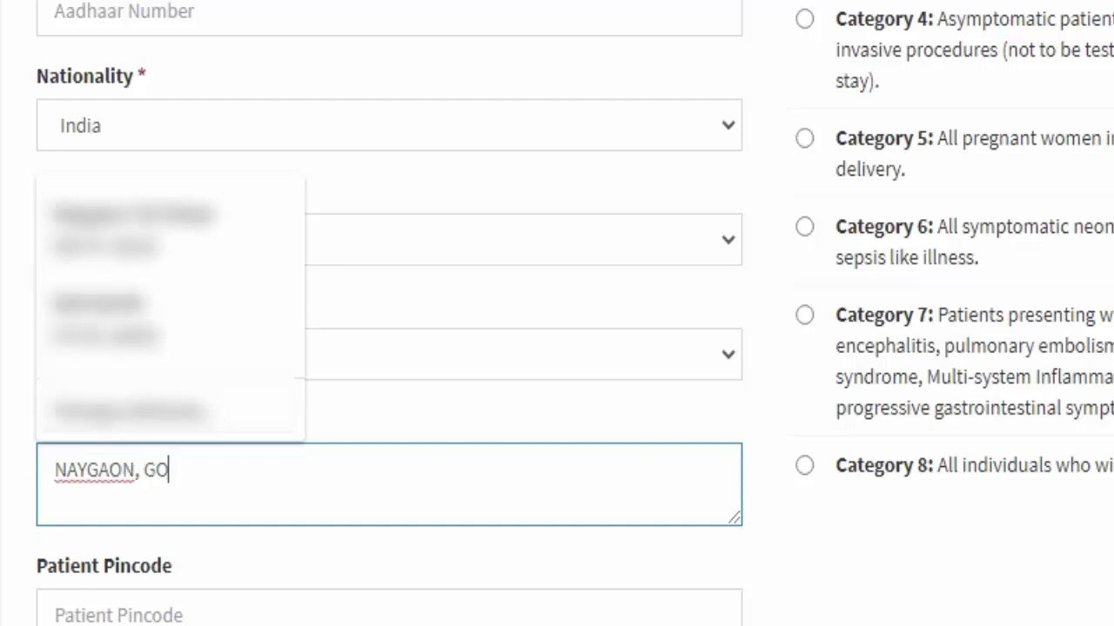
key(BackSpace)
text(AOTHAN)
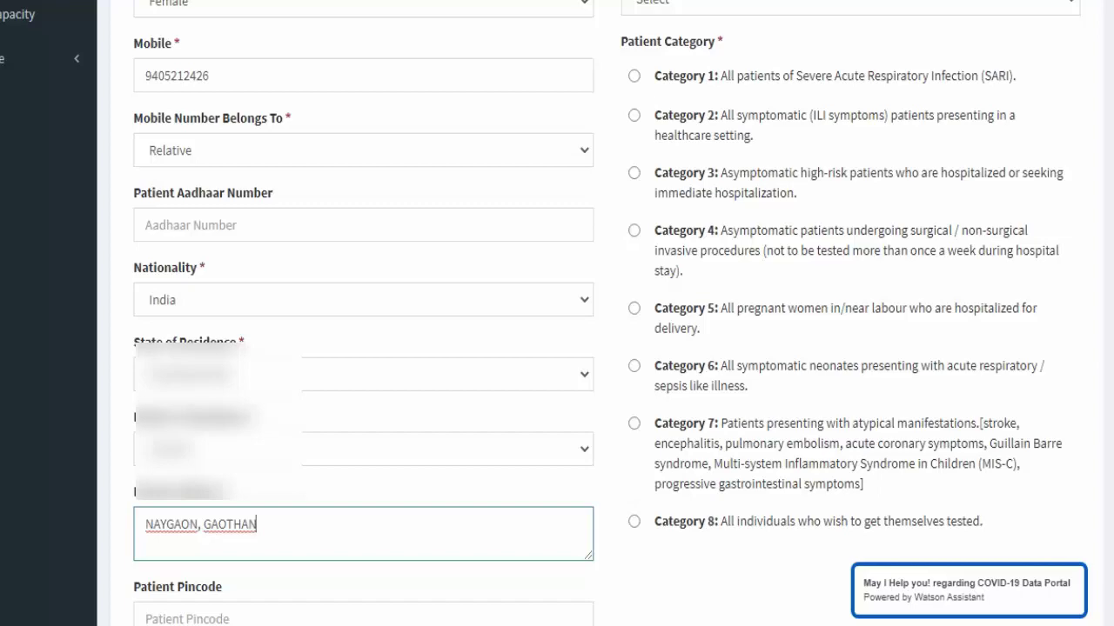
drag(724, 41, 620, 41)
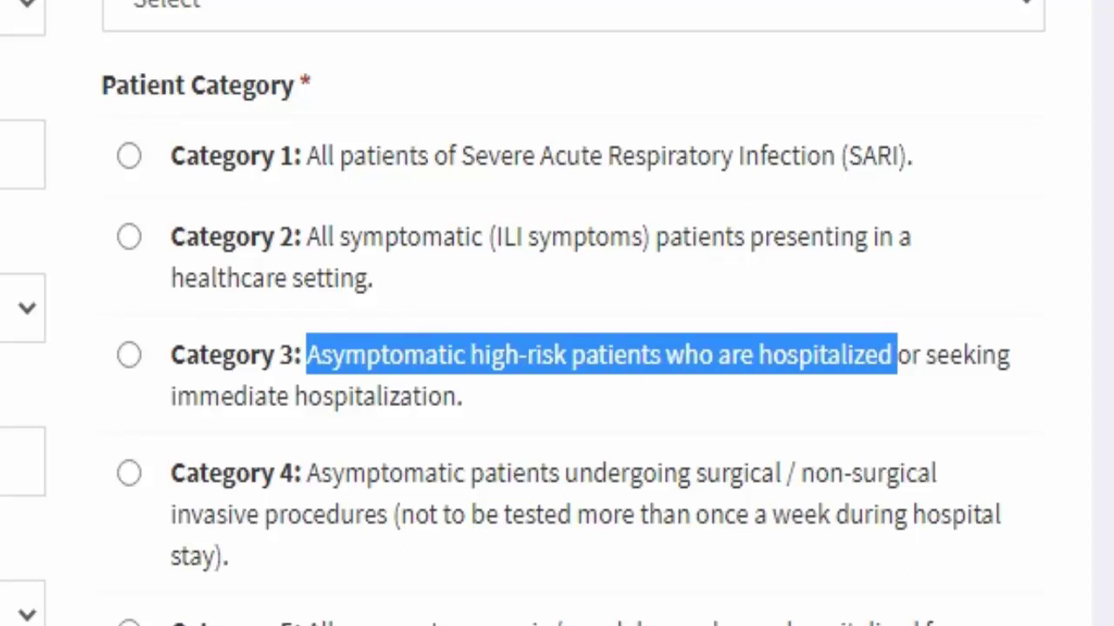
Review the category descriptions and select Category 8, individuals wishing to get tested.
scroll(557, 314, down, 5)
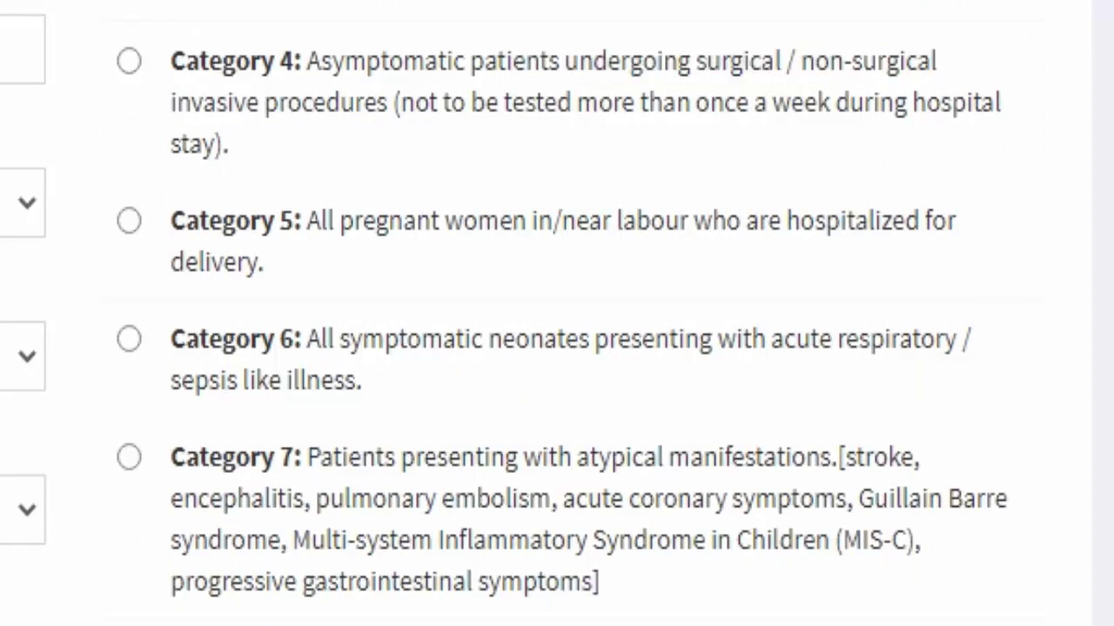
drag(306, 220, 531, 221)
drag(320, 339, 361, 380)
scroll(557, 313, down, 2)
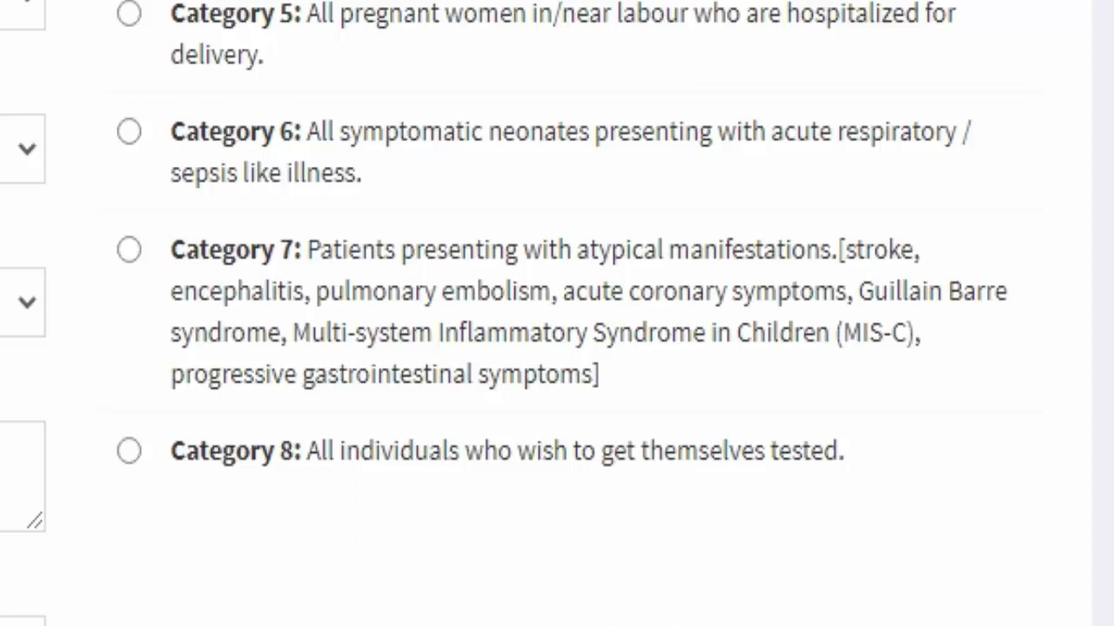
drag(171, 451, 845, 450)
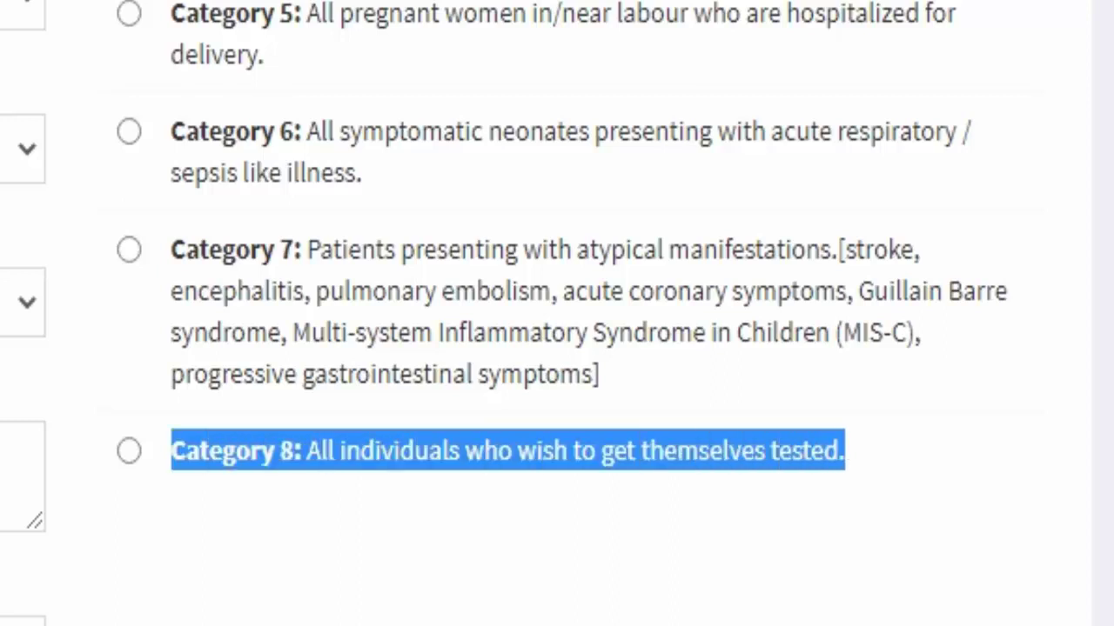
drag(307, 451, 845, 451)
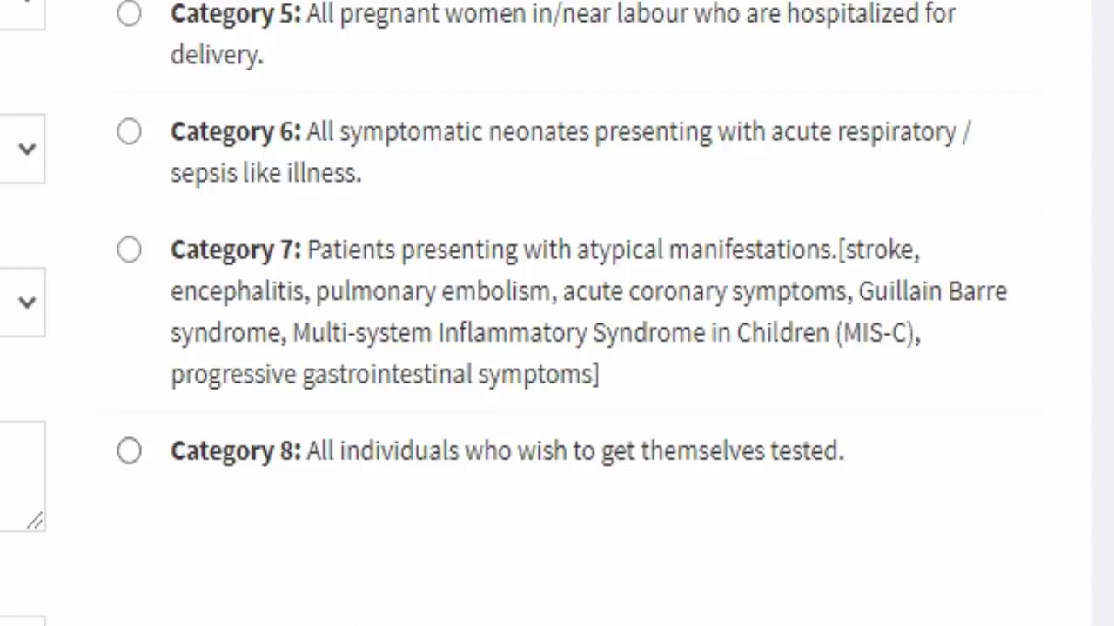
click(128, 450)
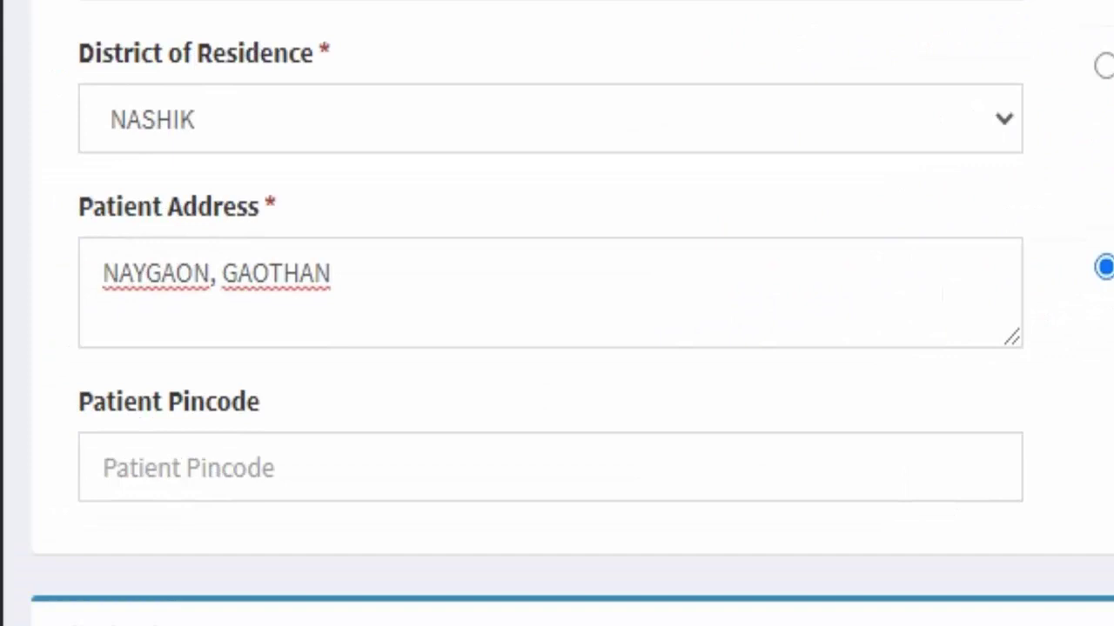
drag(259, 401, 78, 401)
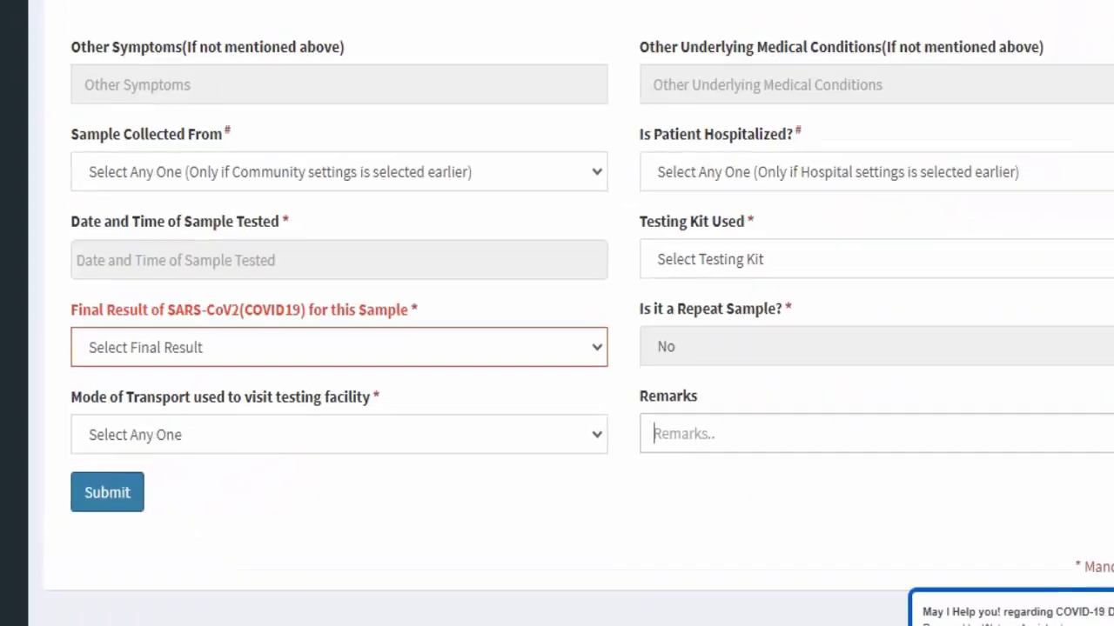
scroll(556, 313, up, 12)
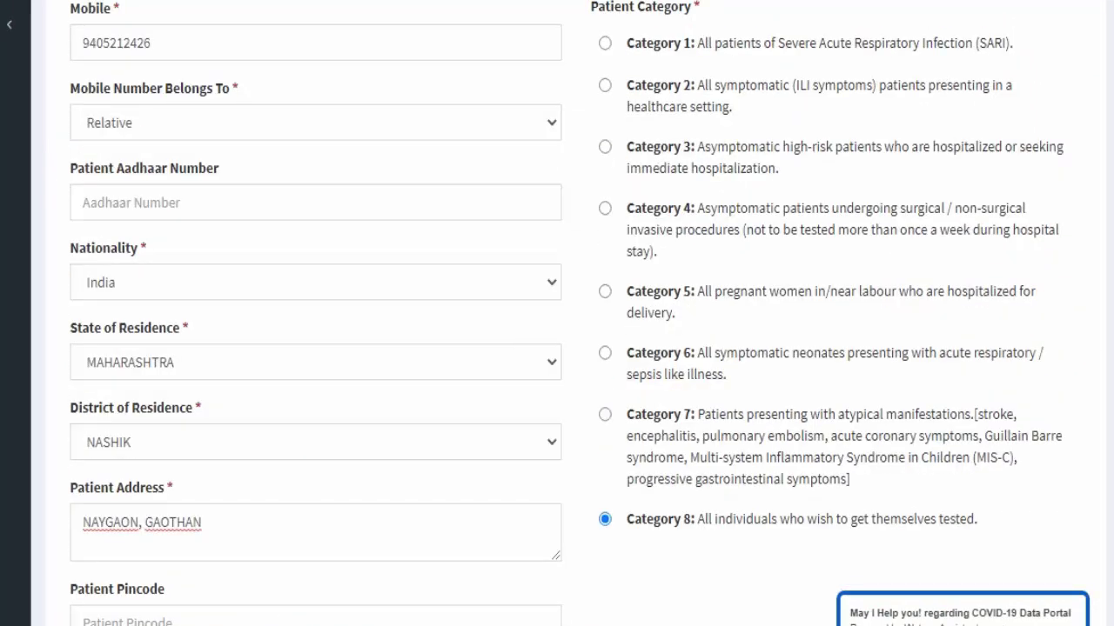
scroll(557, 313, down, 6)
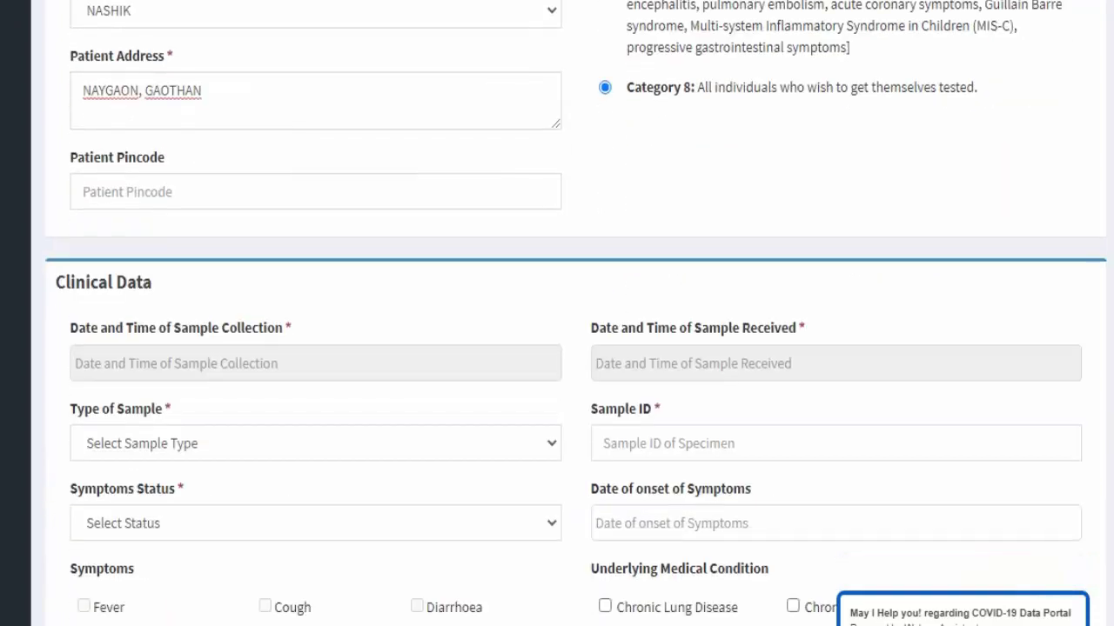
scroll(557, 313, down, 1)
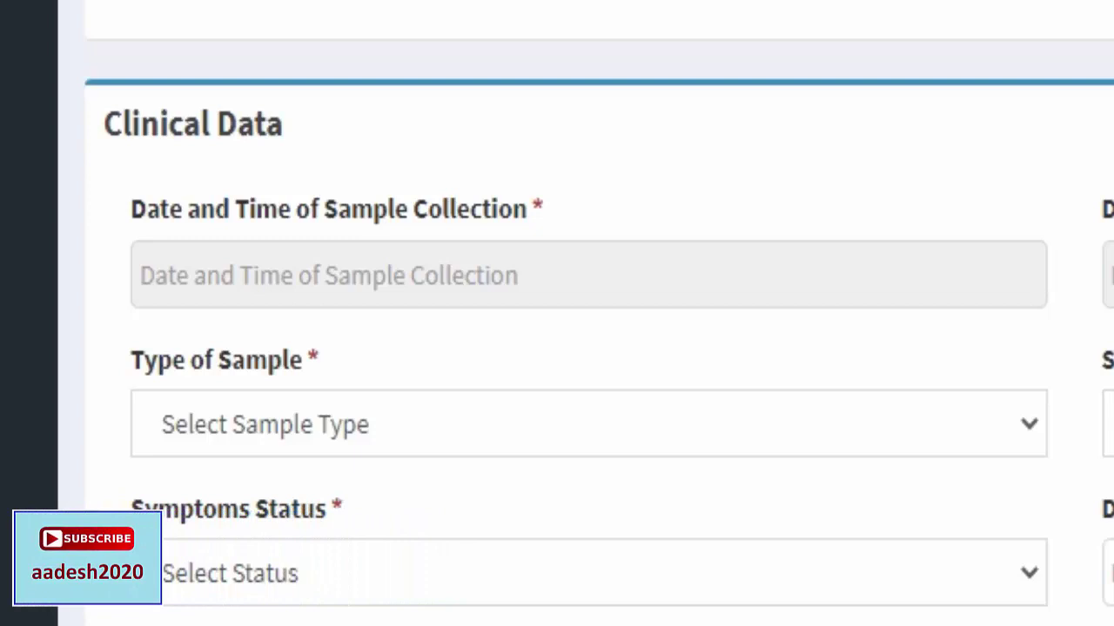
Set the sample collection date and time to 25 March 2021, 12:00.
click(348, 275)
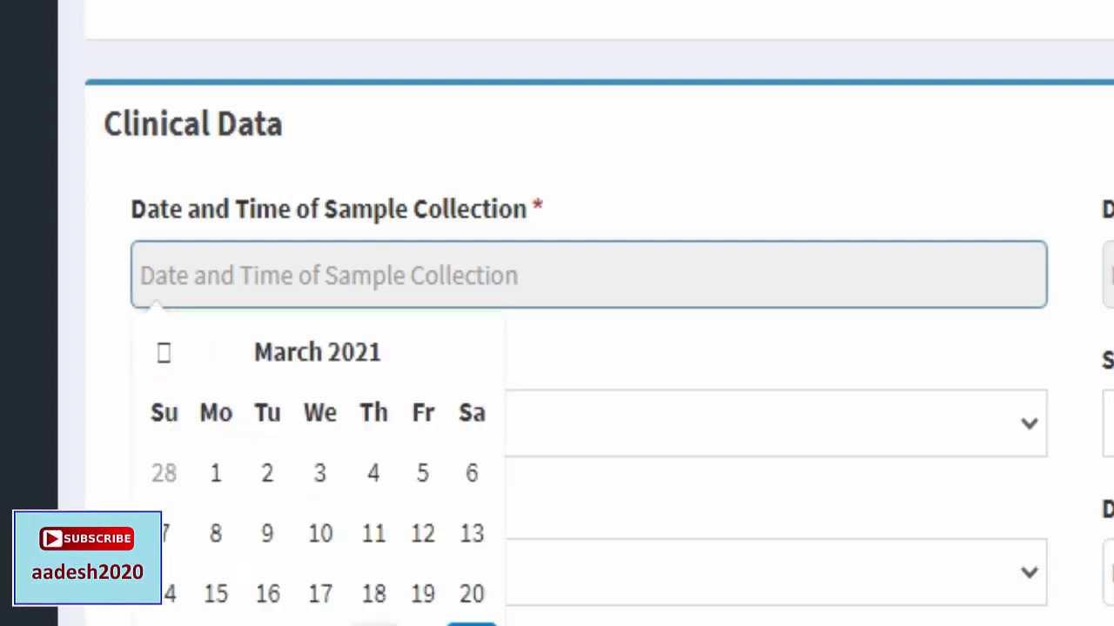
click(373, 622)
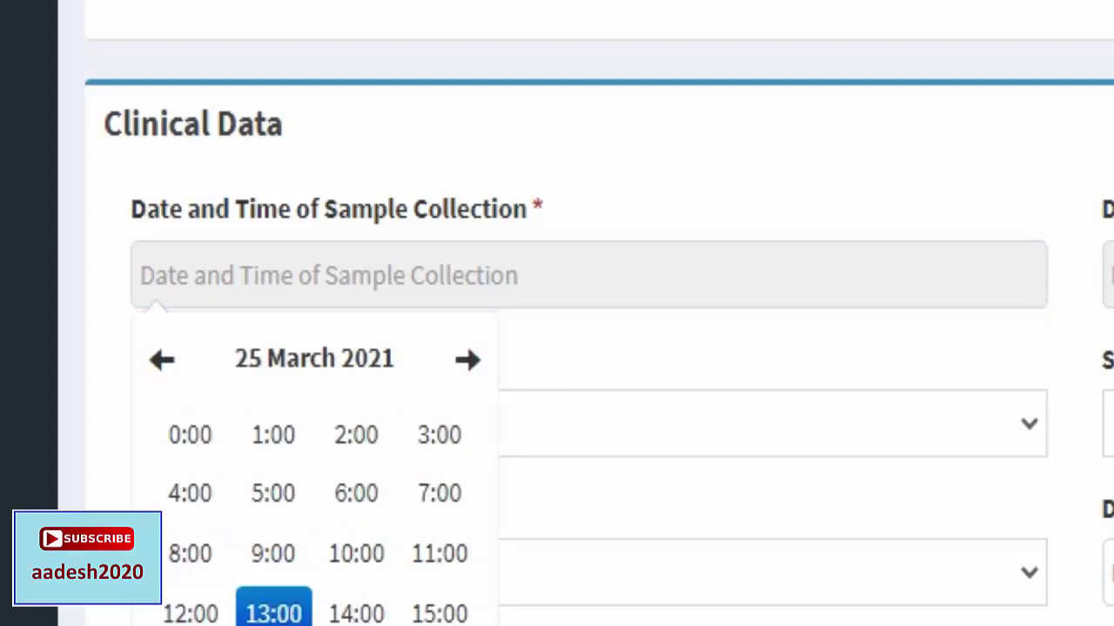
click(191, 613)
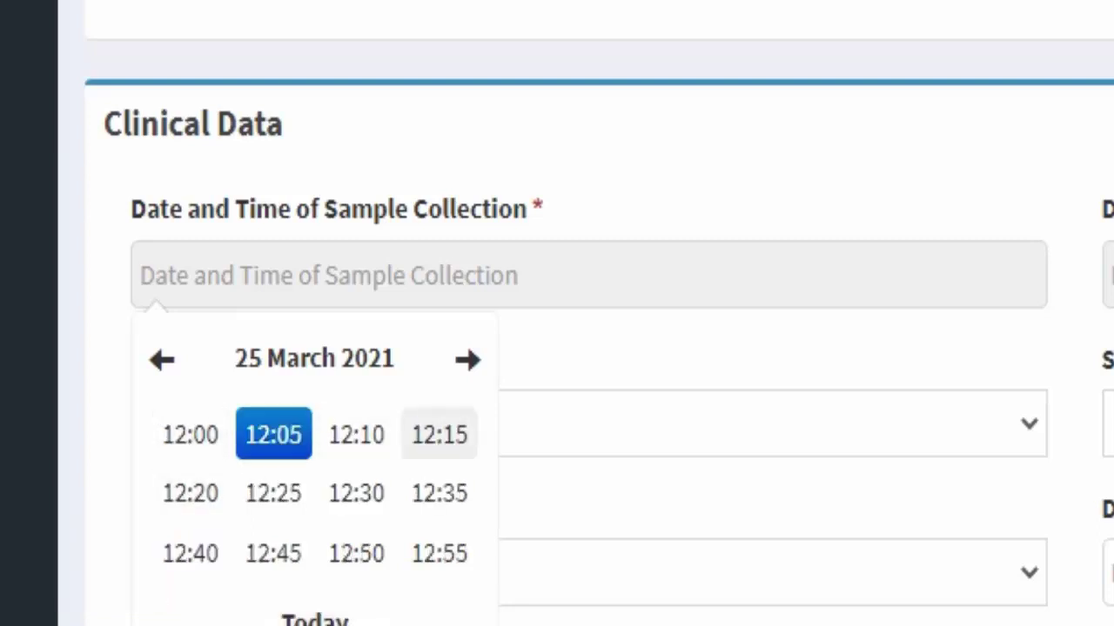
click(191, 434)
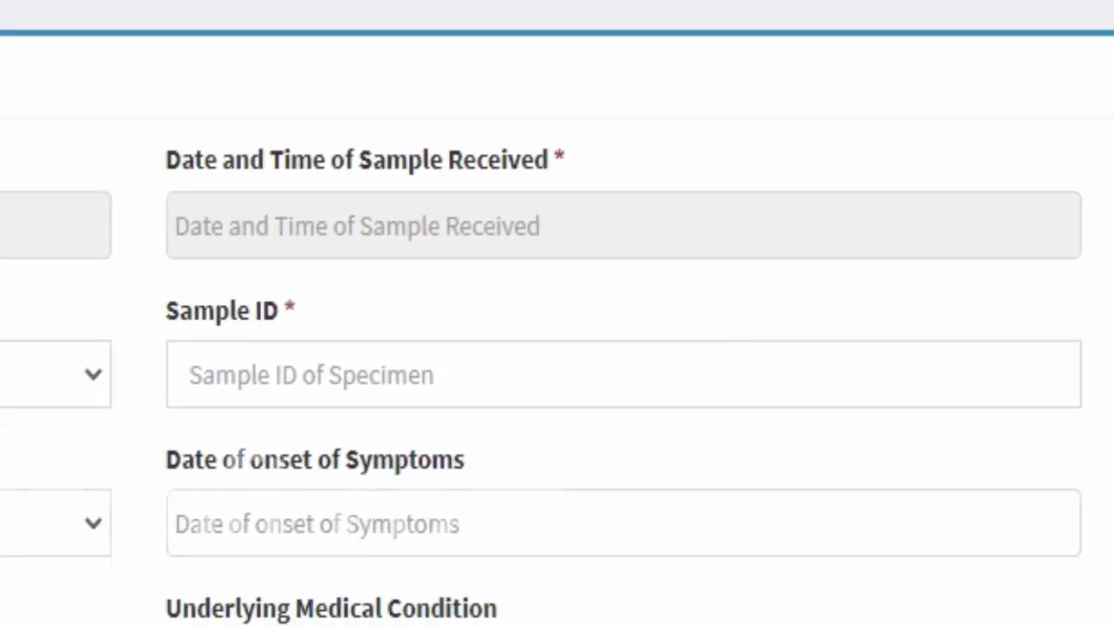
Set the sample received date and time to 25 March 2021, 12:00.
click(356, 226)
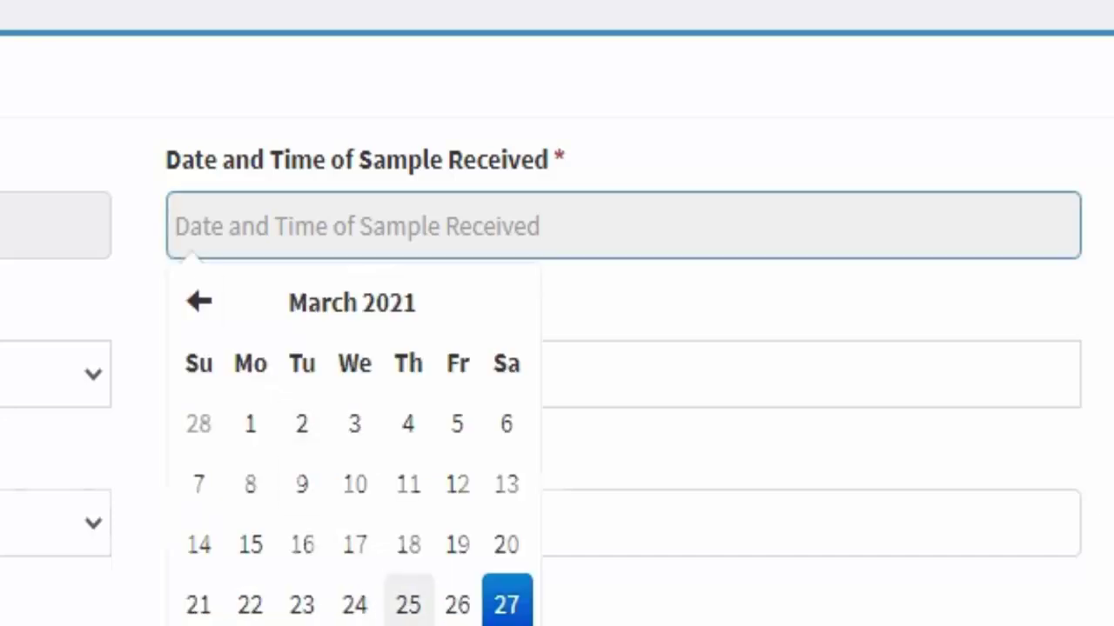
click(408, 604)
click(224, 565)
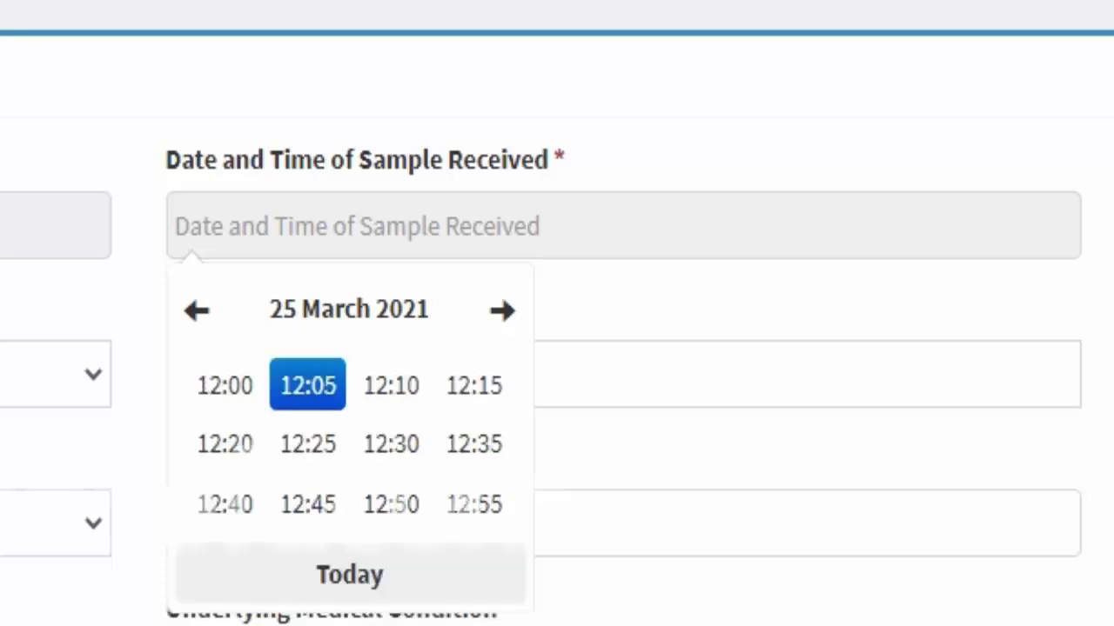
click(225, 385)
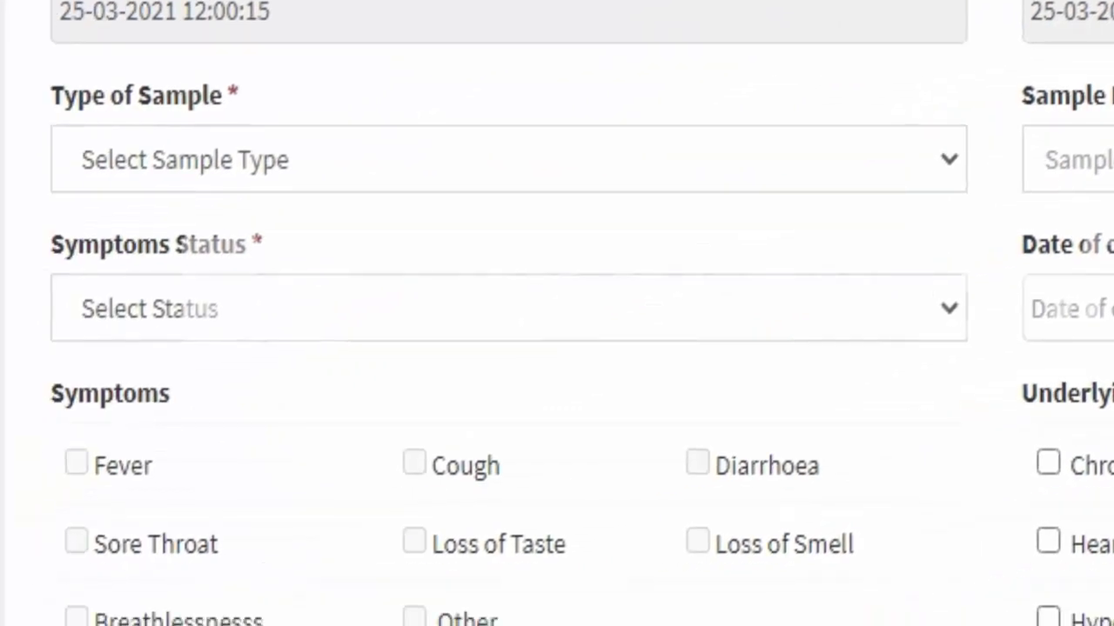
Choose Nasal swab in the Type of Sample dropdown.
click(508, 159)
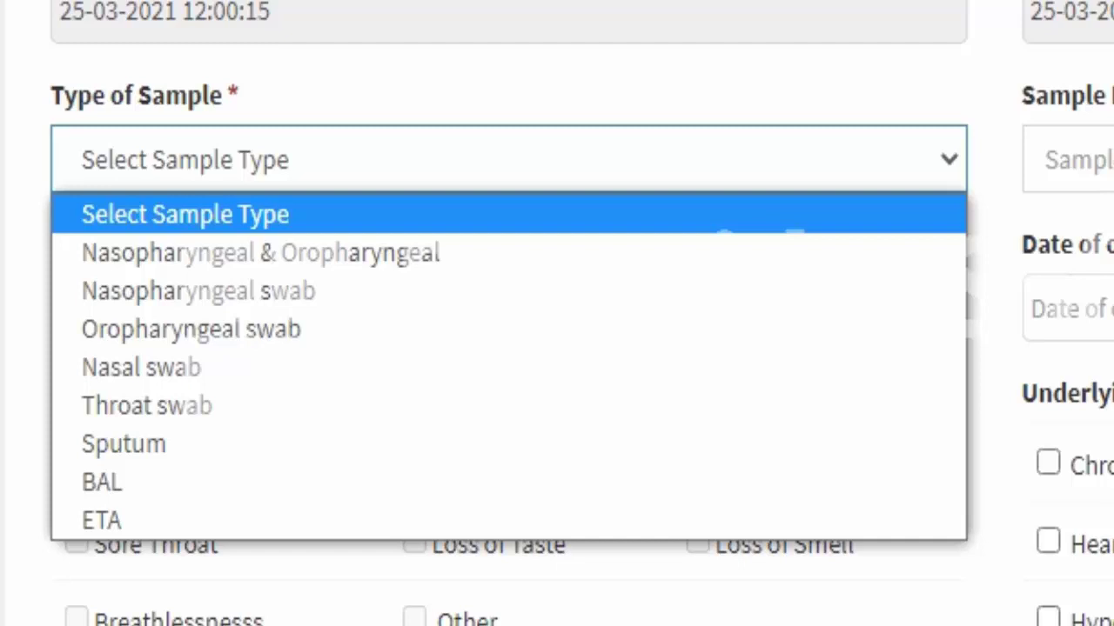
key(Down)
key(Down)
key(Down)
key(Down)
key(Down)
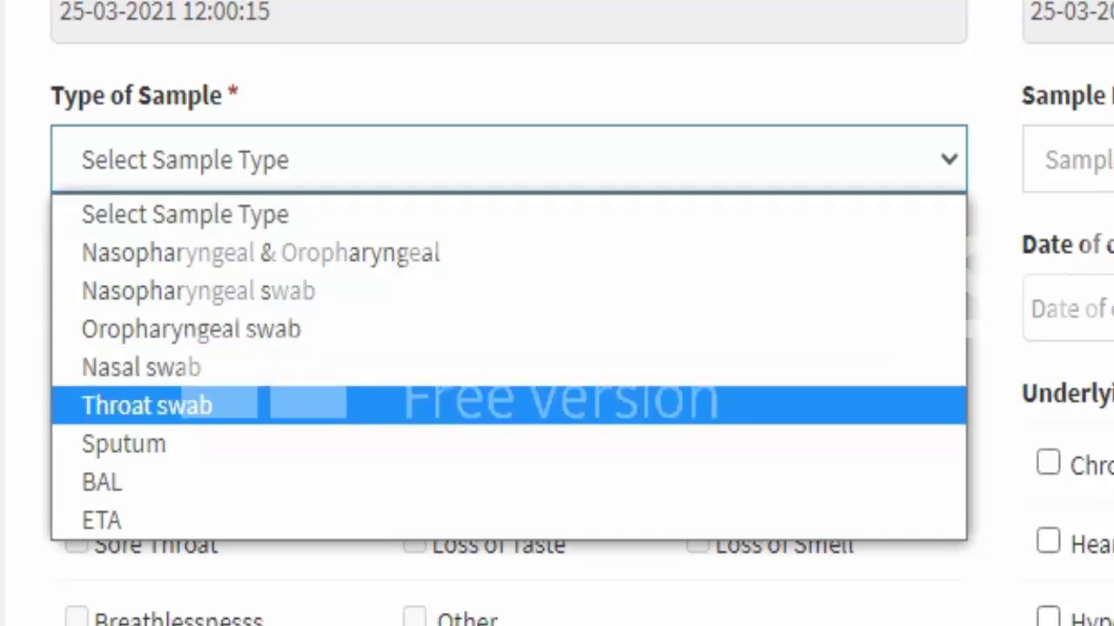
key(Up)
key(Up)
key(Up)
key(Up)
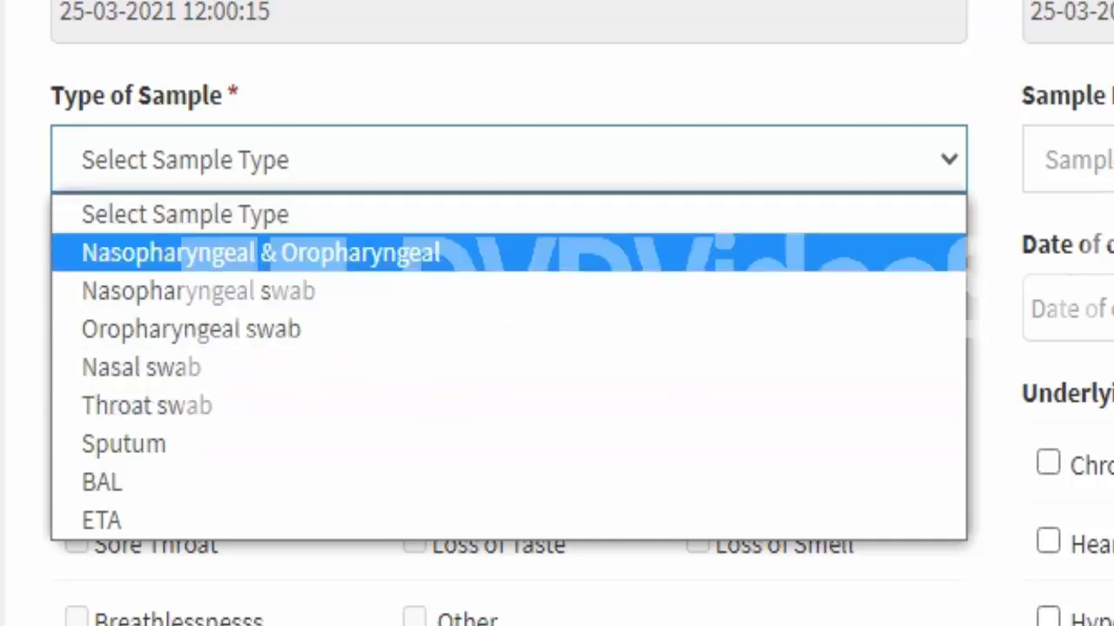
key(Down)
key(Down)
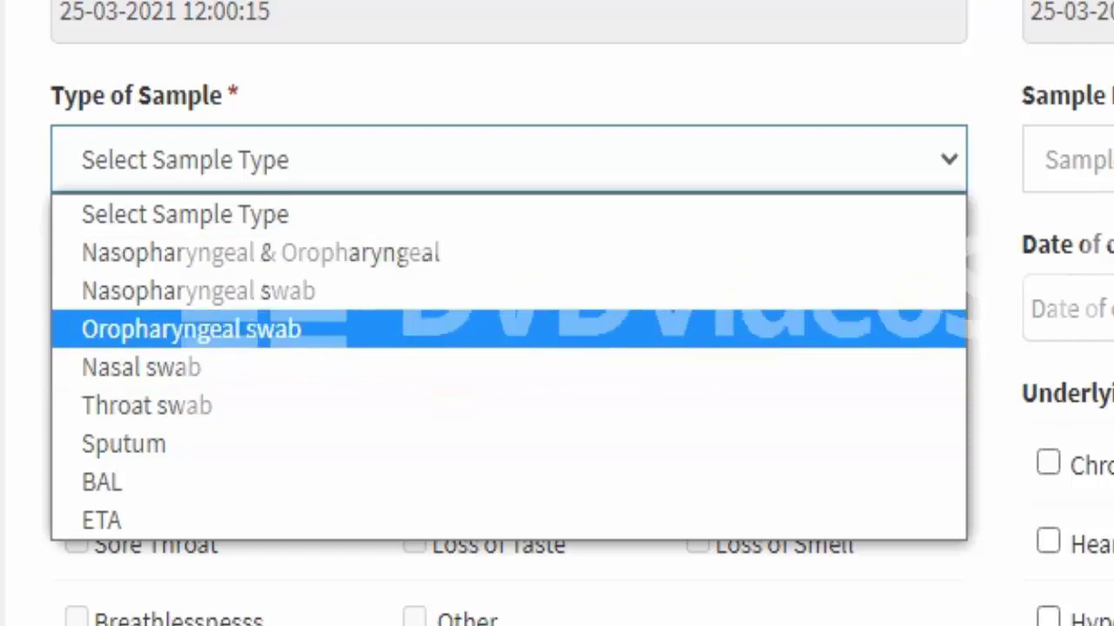
key(Down)
key(Down)
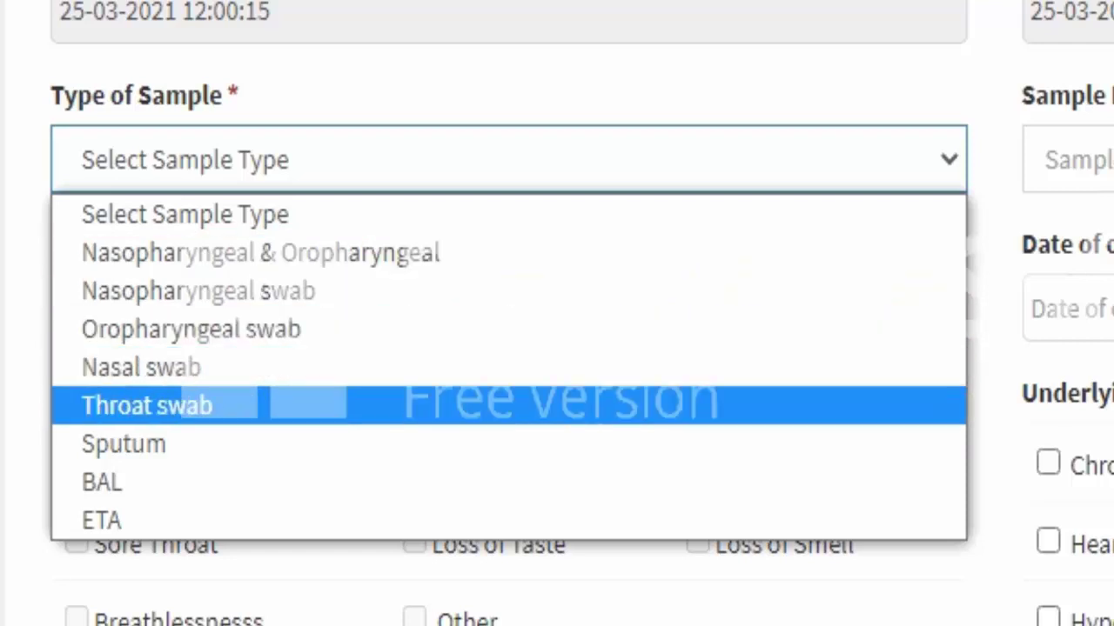
key(Down)
key(Down)
key(Down)
key(Up)
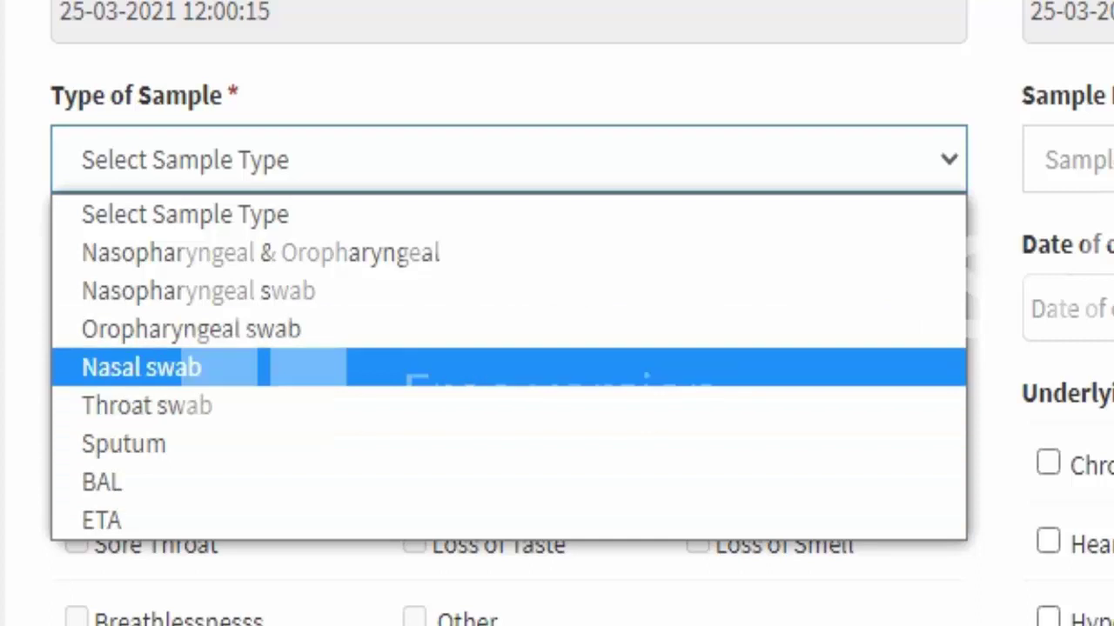
key(Return)
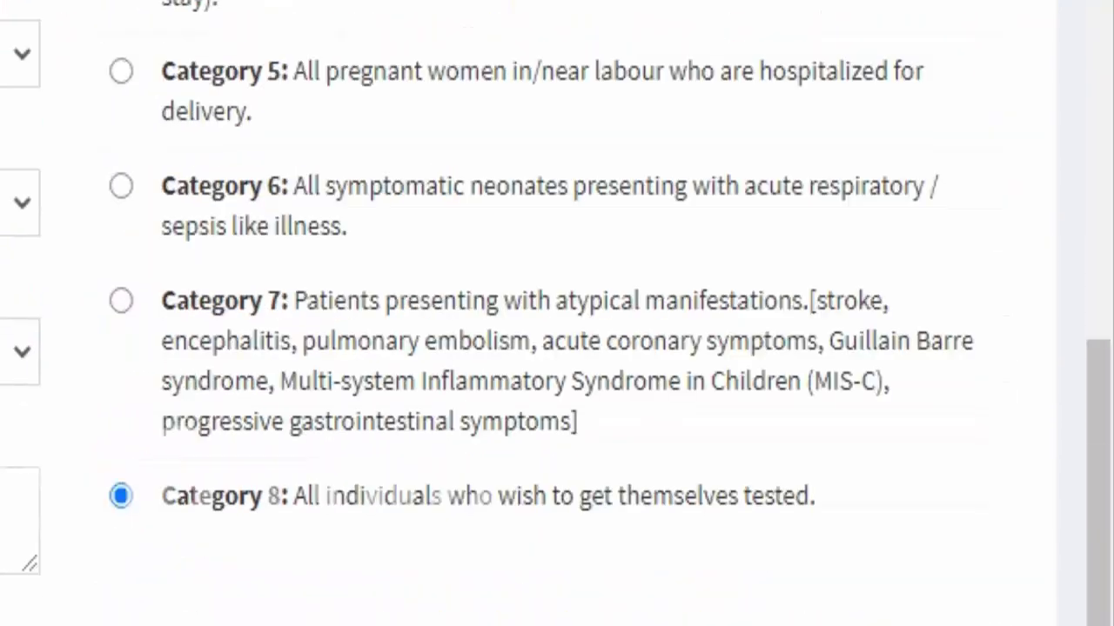
scroll(557, 313, down, 10)
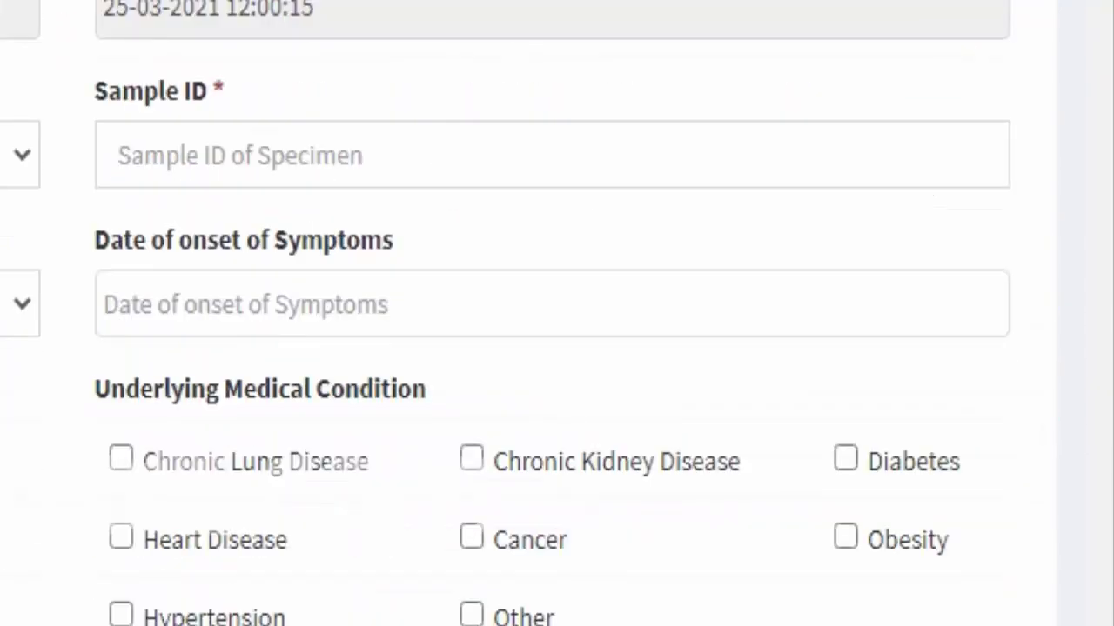
Fill the Sample ID from the autofill suggestion and set symptoms status to Symptomatic.
click(118, 155)
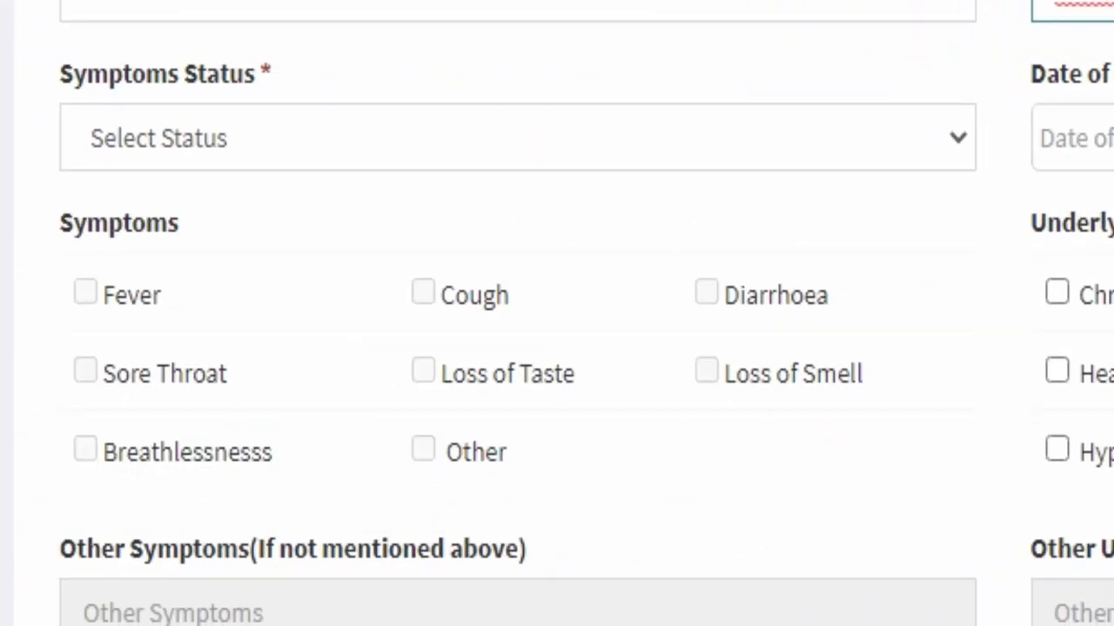
click(518, 138)
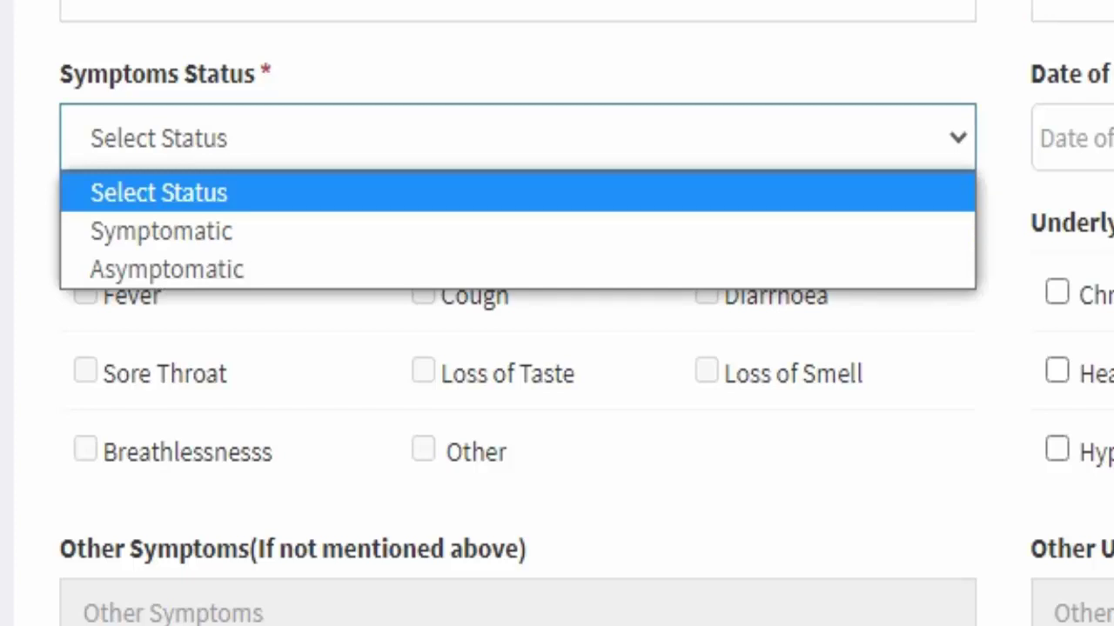
key(Down)
key(Down)
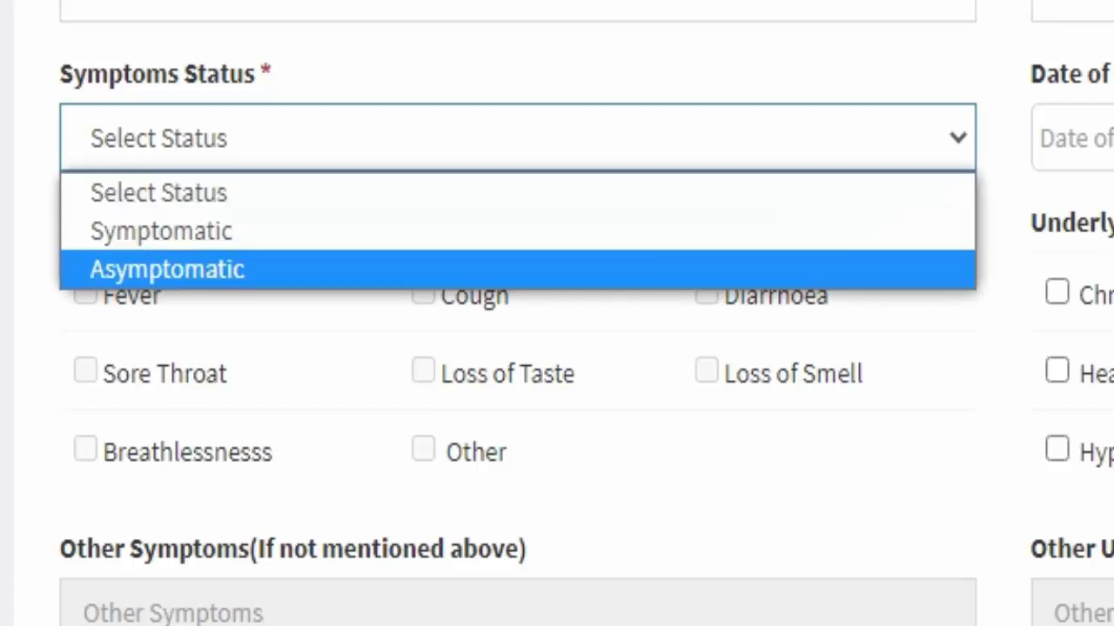
key(Up)
key(Return)
Tick Fever, Cough, Diarrhoea and the first medical condition, then untick them all.
click(85, 292)
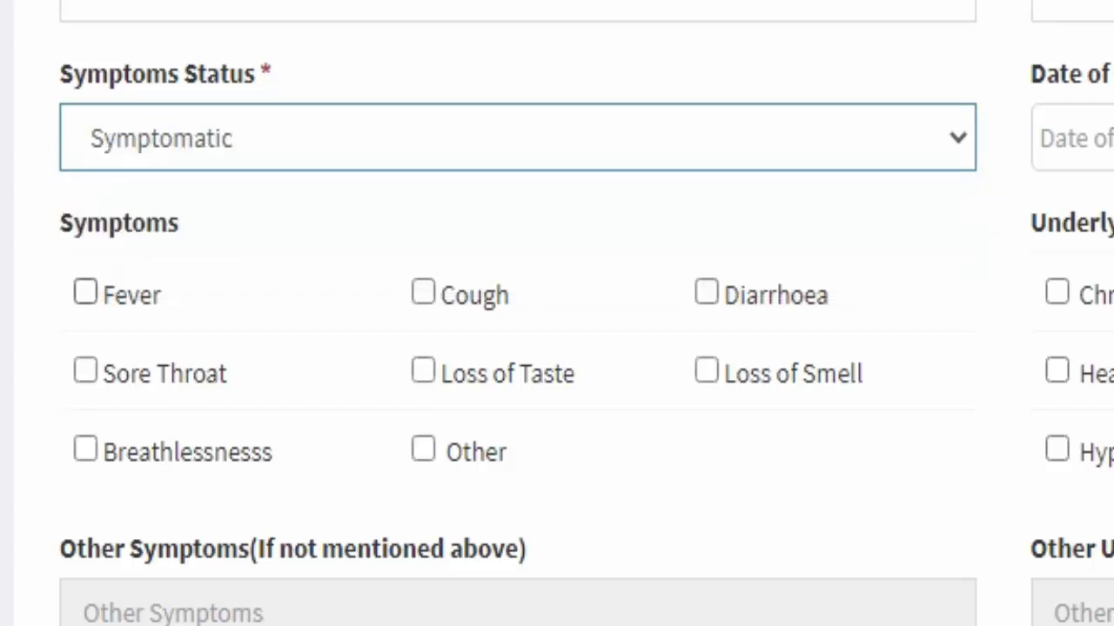
click(423, 292)
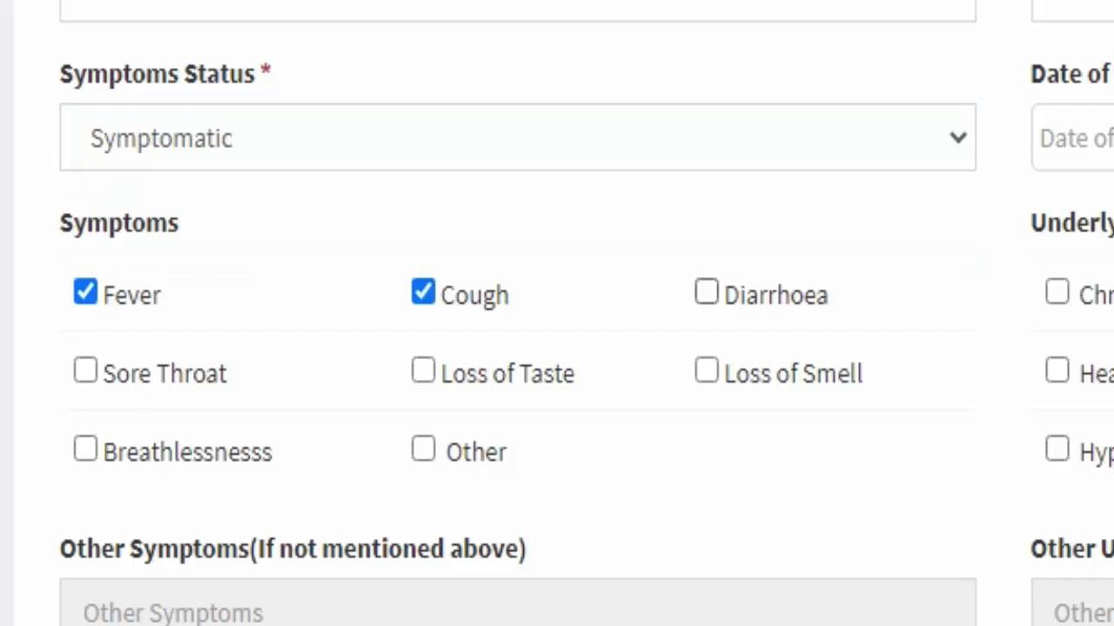
click(706, 292)
click(1057, 293)
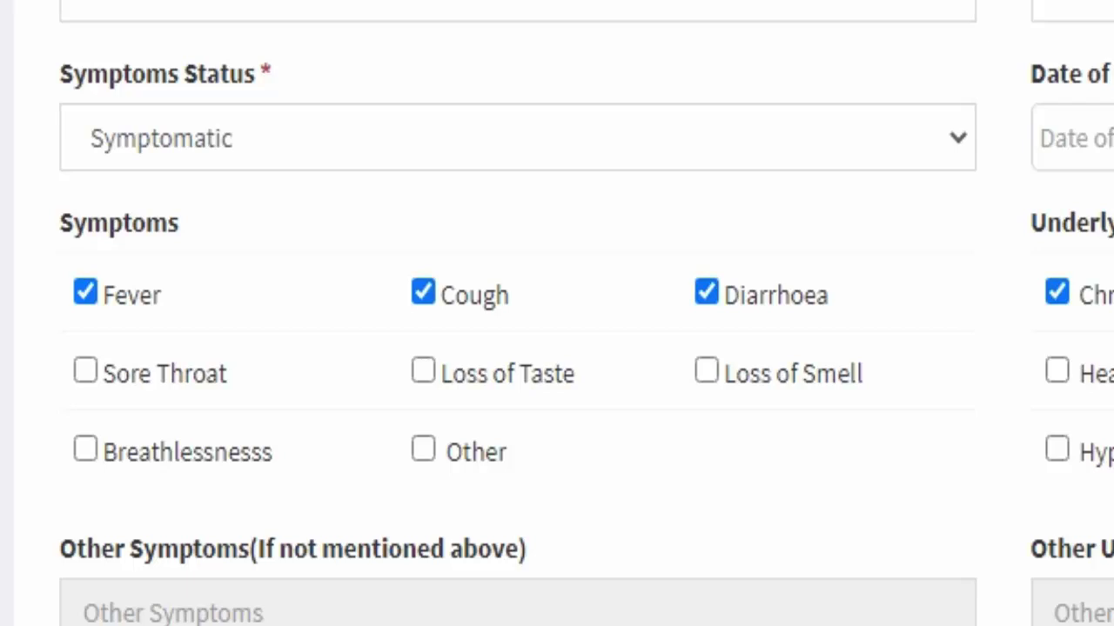
click(1057, 292)
click(706, 293)
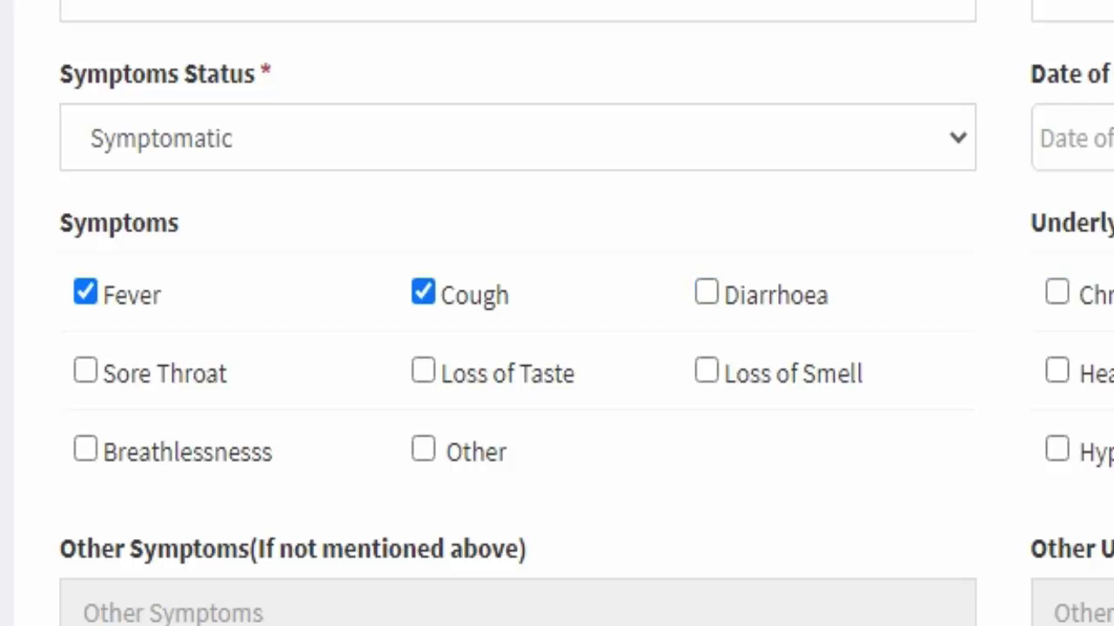
click(423, 292)
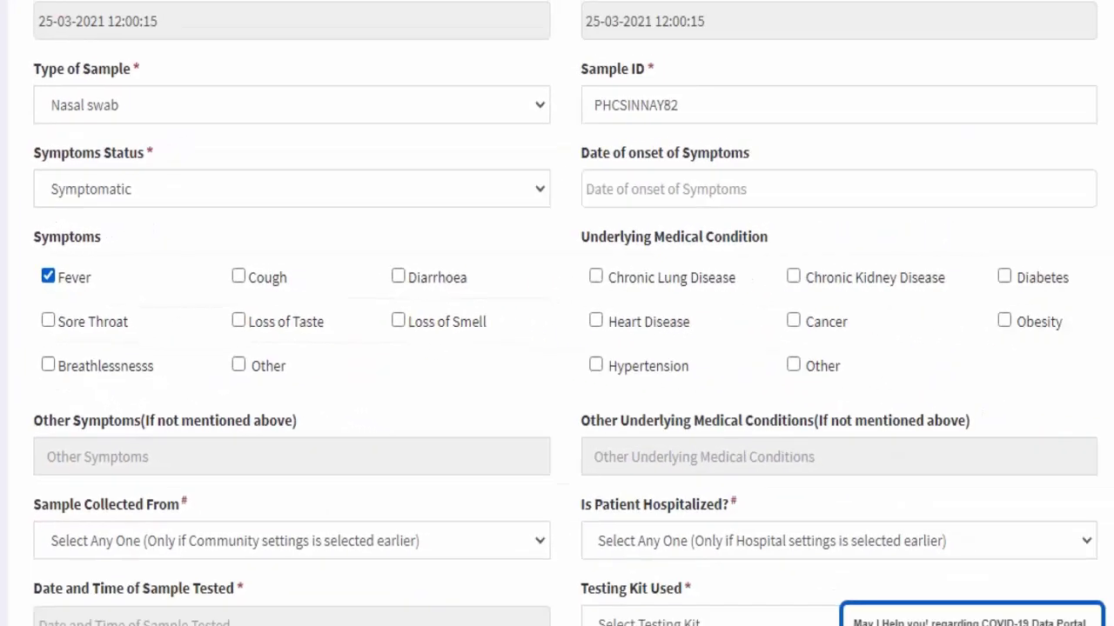
click(48, 275)
Switch the symptoms status to Asymptomatic, leaving the symptom onset date unset.
click(292, 189)
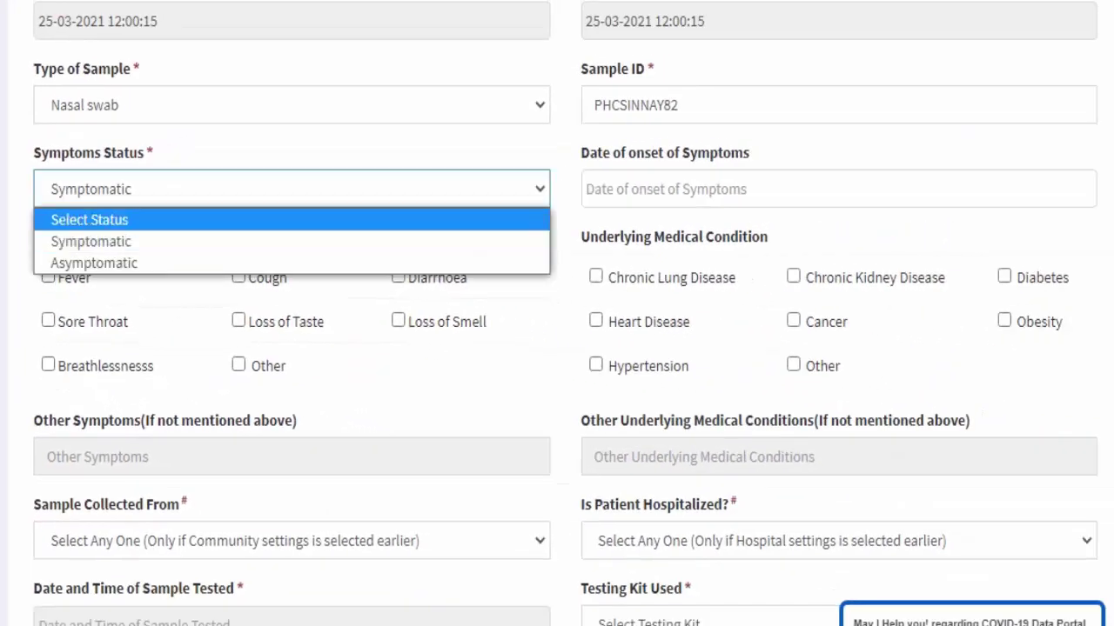
click(99, 261)
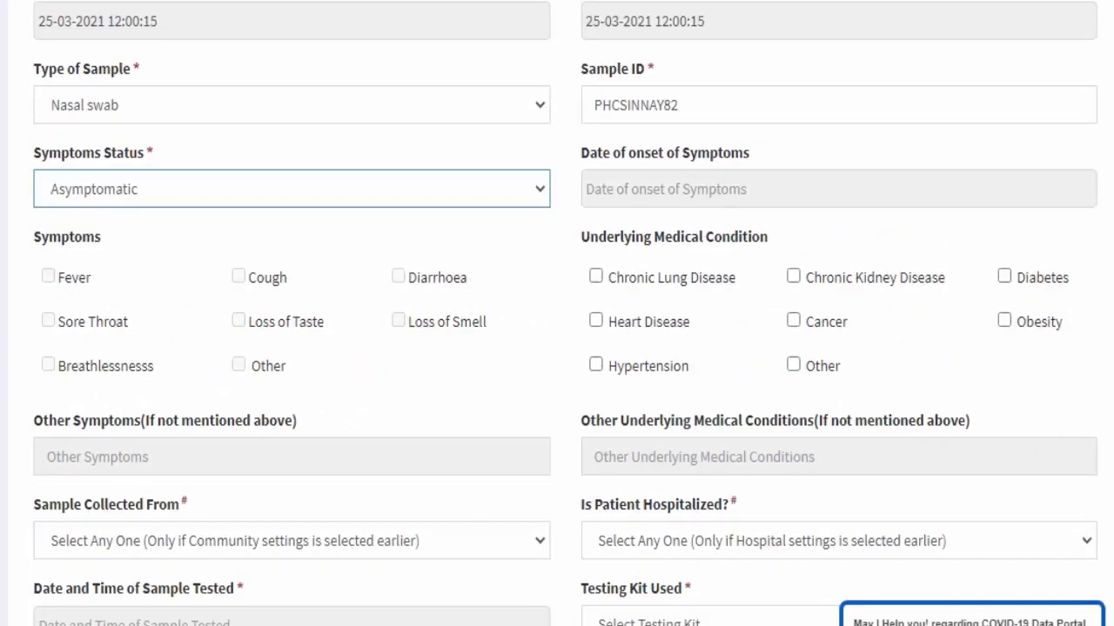
click(292, 189)
click(87, 241)
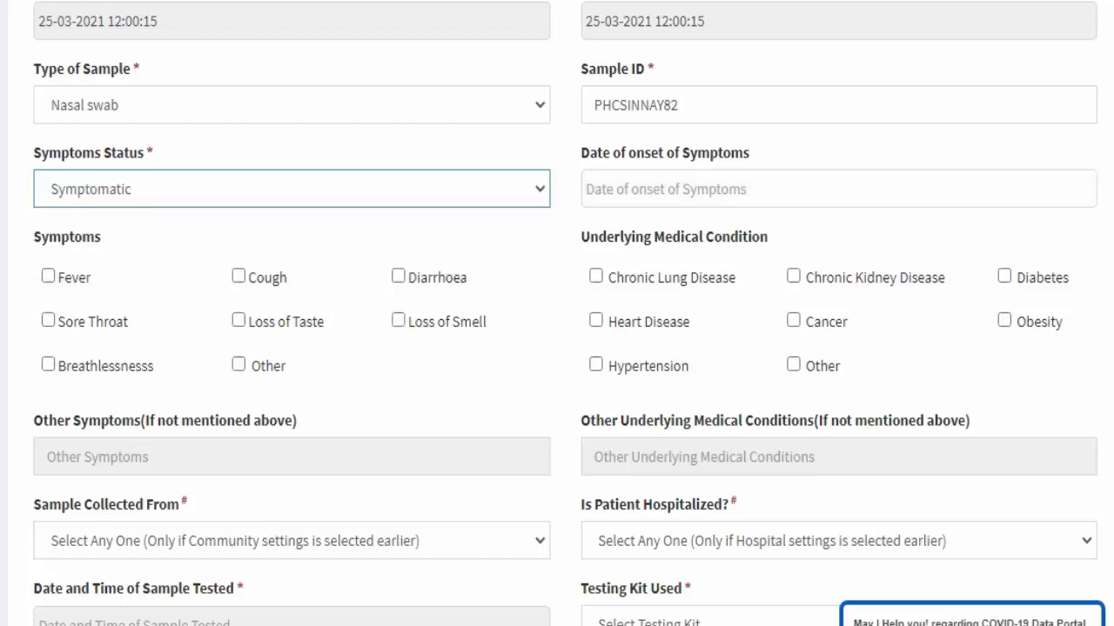
click(665, 189)
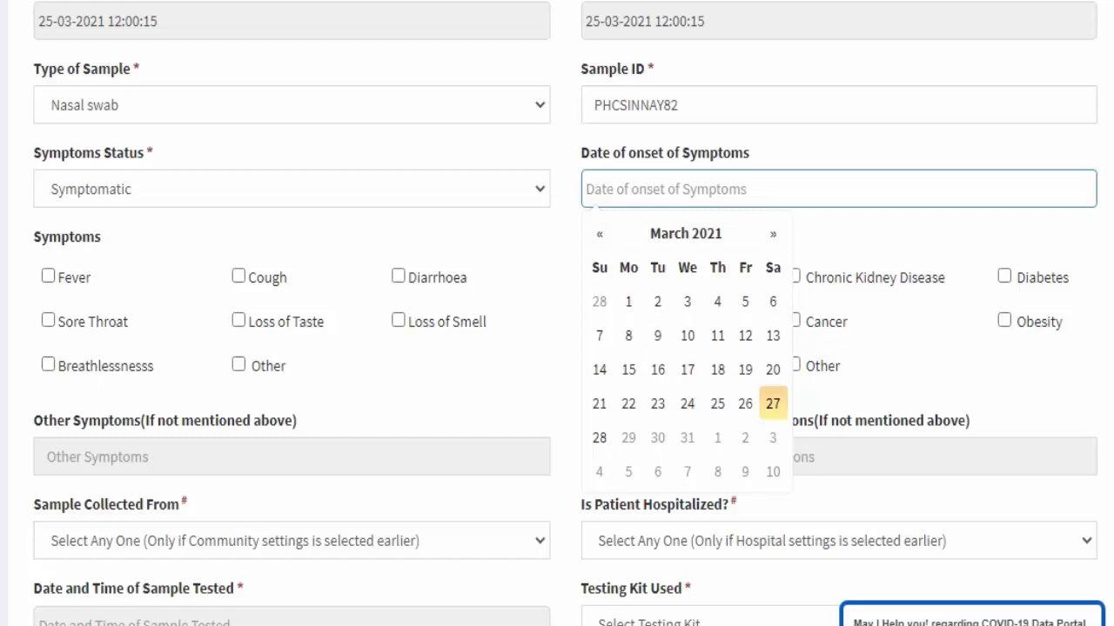
click(291, 189)
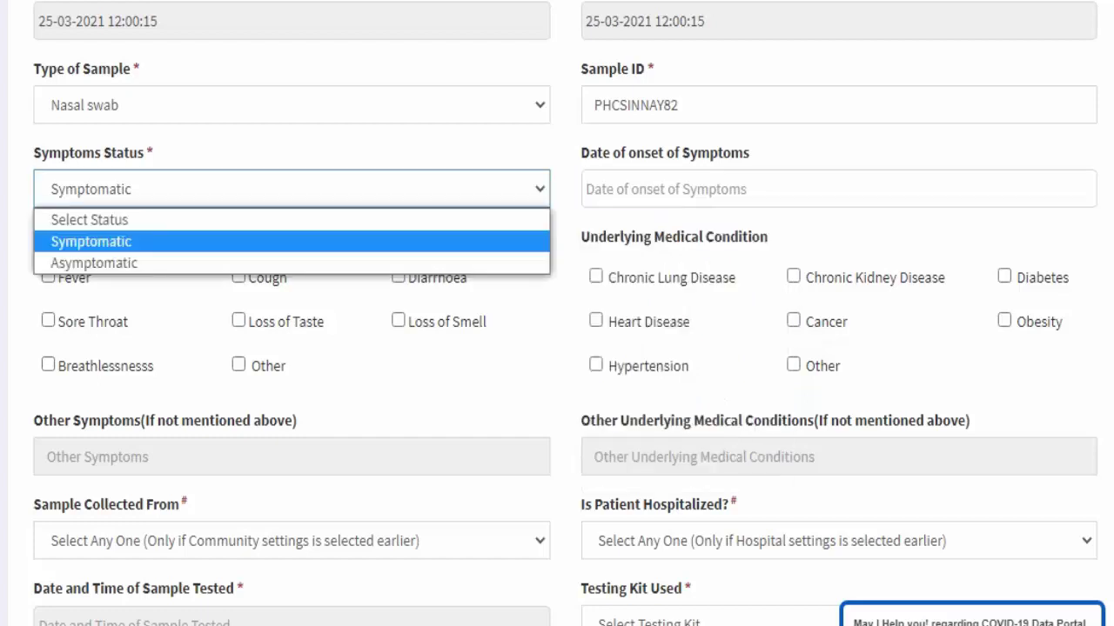
click(87, 261)
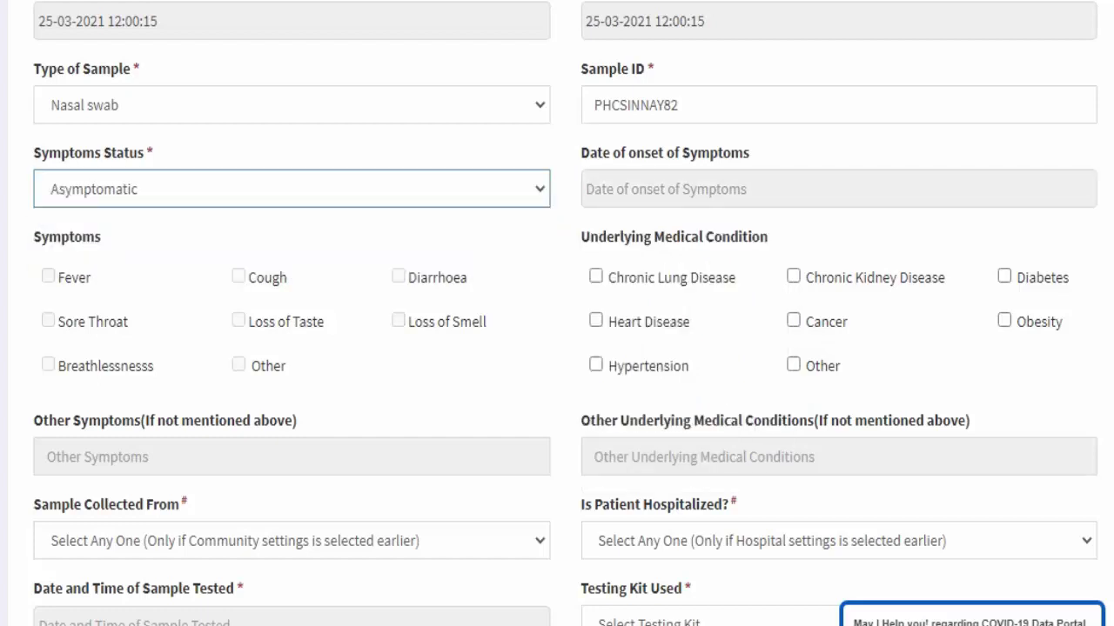
scroll(556, 313, down, 2)
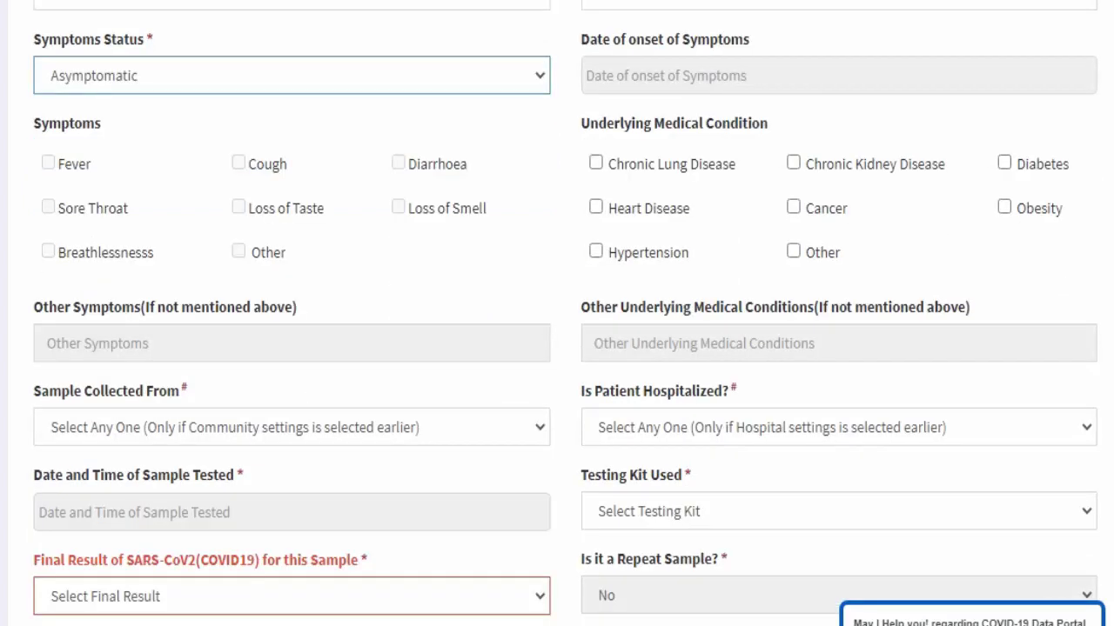
Answer 'No' for 'Is Patient Hospitalized?' on the antigen form.
scroll(557, 313, down, 2)
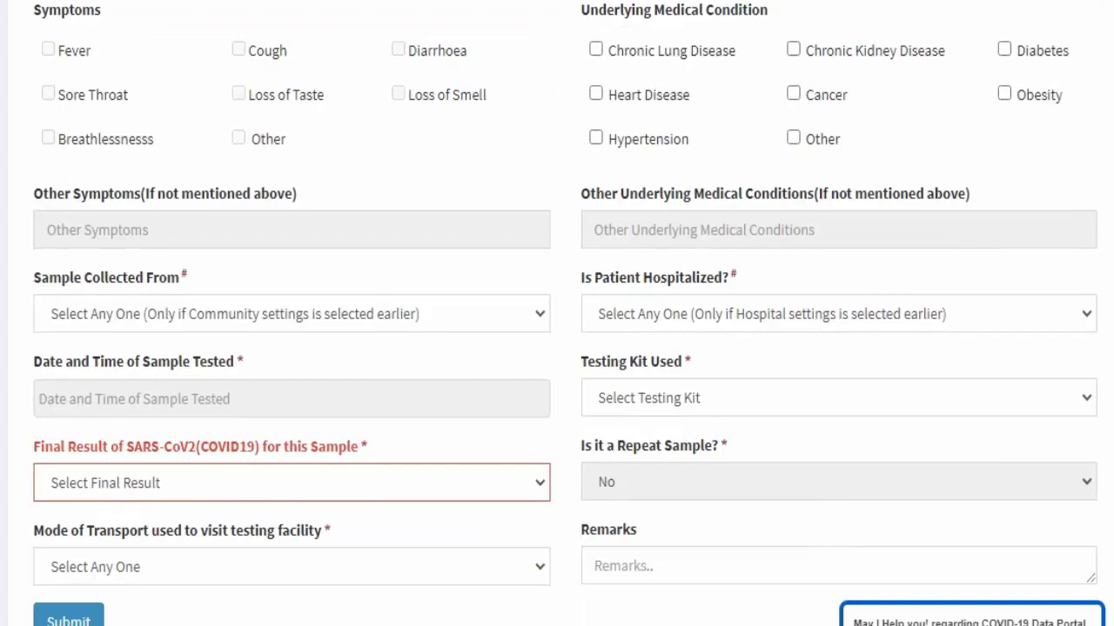
click(292, 229)
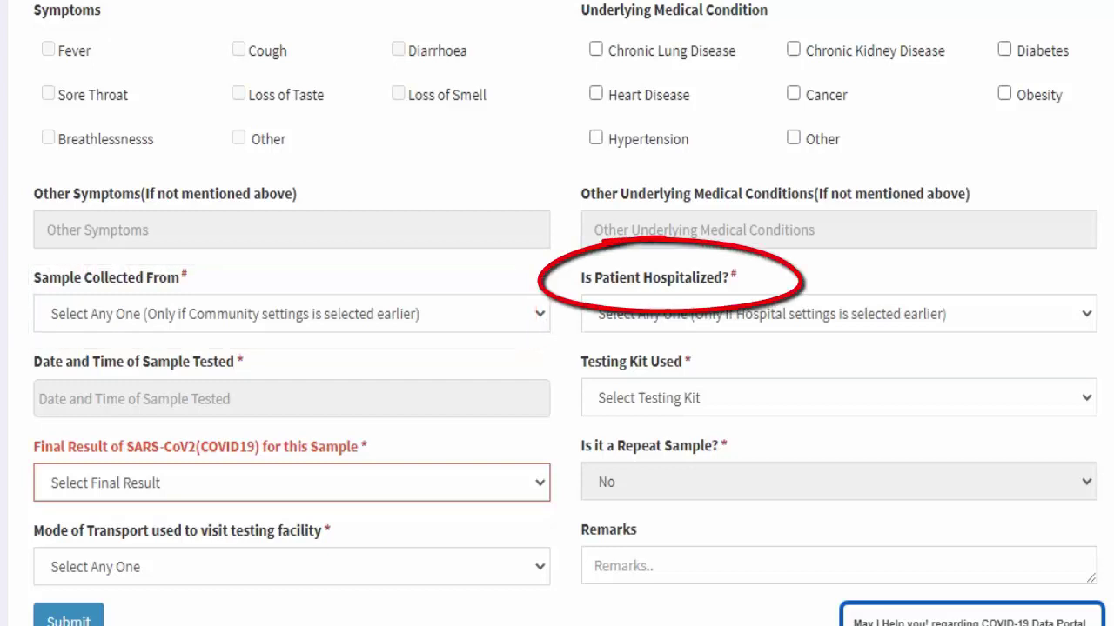
click(838, 314)
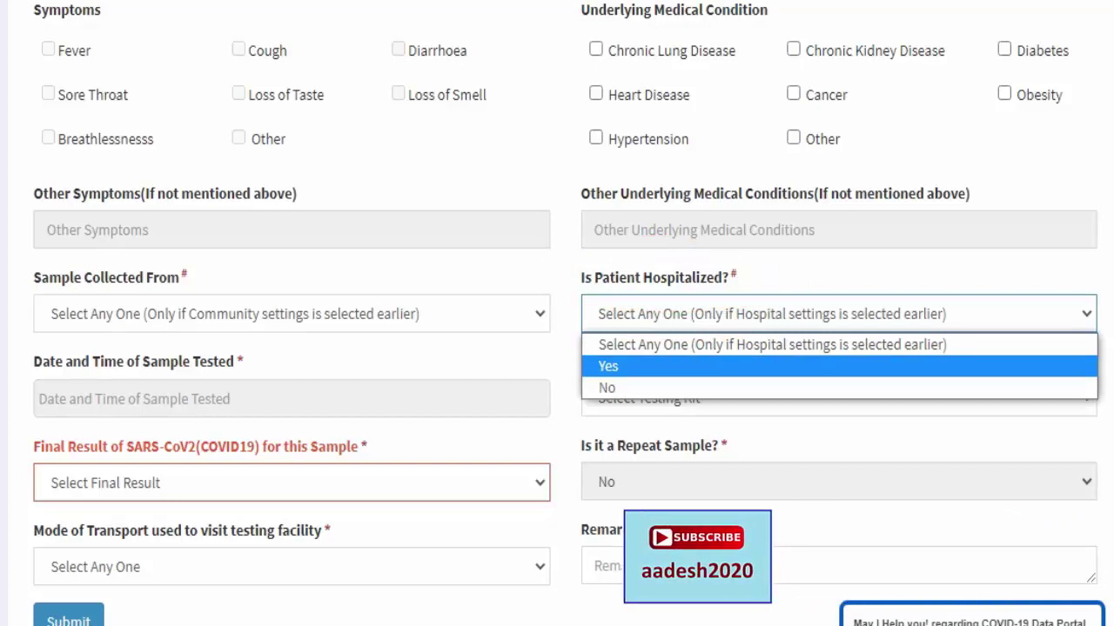
key(Down)
key(Return)
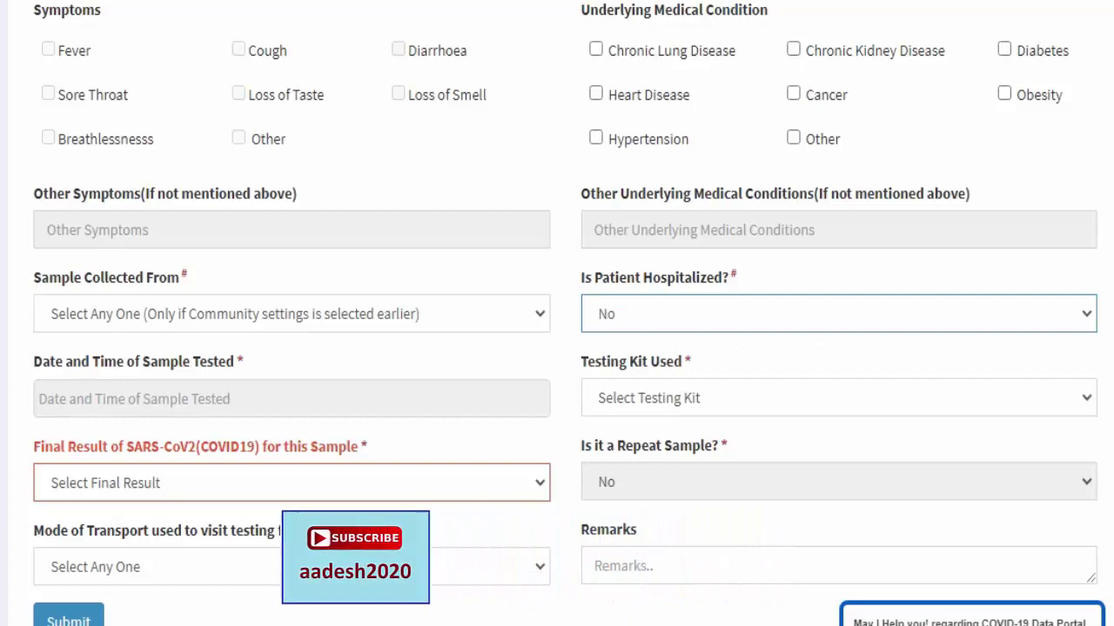
drag(182, 361, 237, 361)
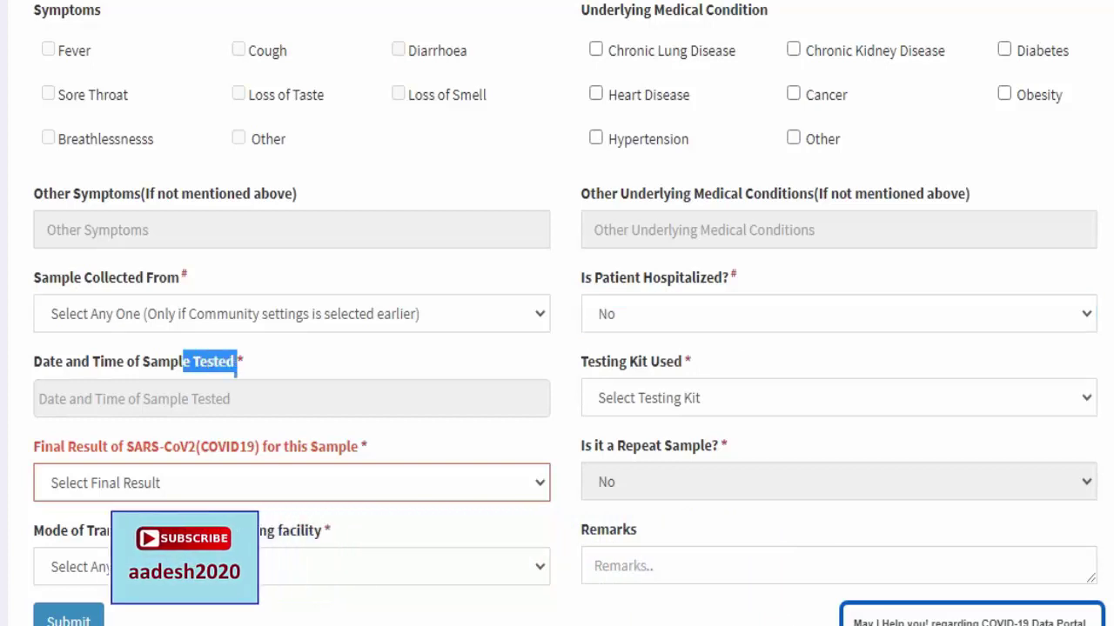
Enter 25 March 2021, 12:05 as the Date and Time of Sample Tested.
click(291, 398)
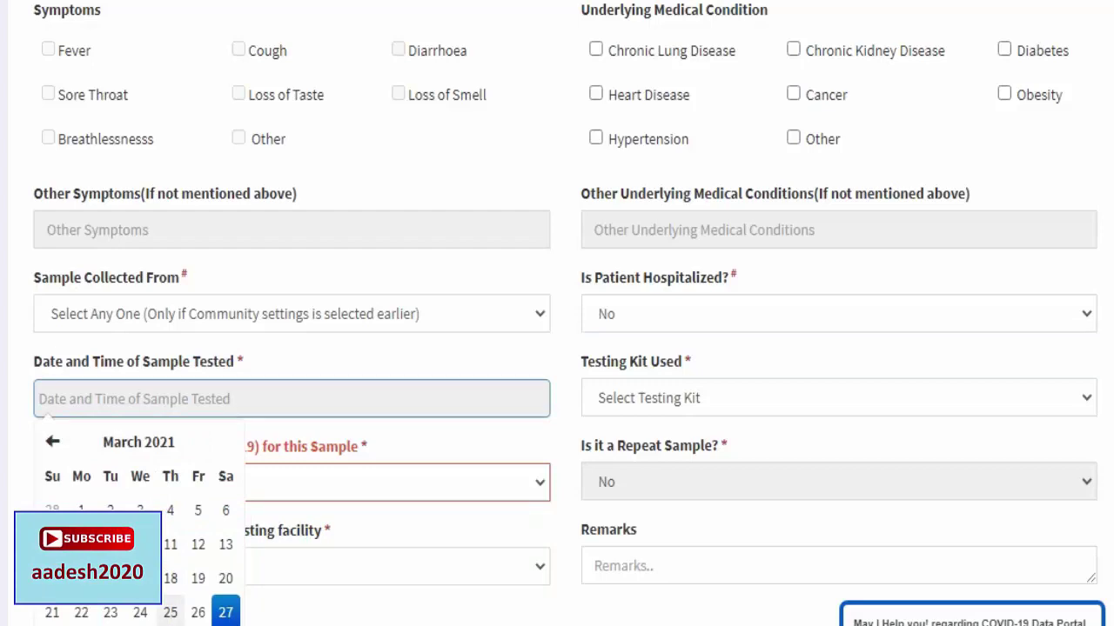
click(170, 613)
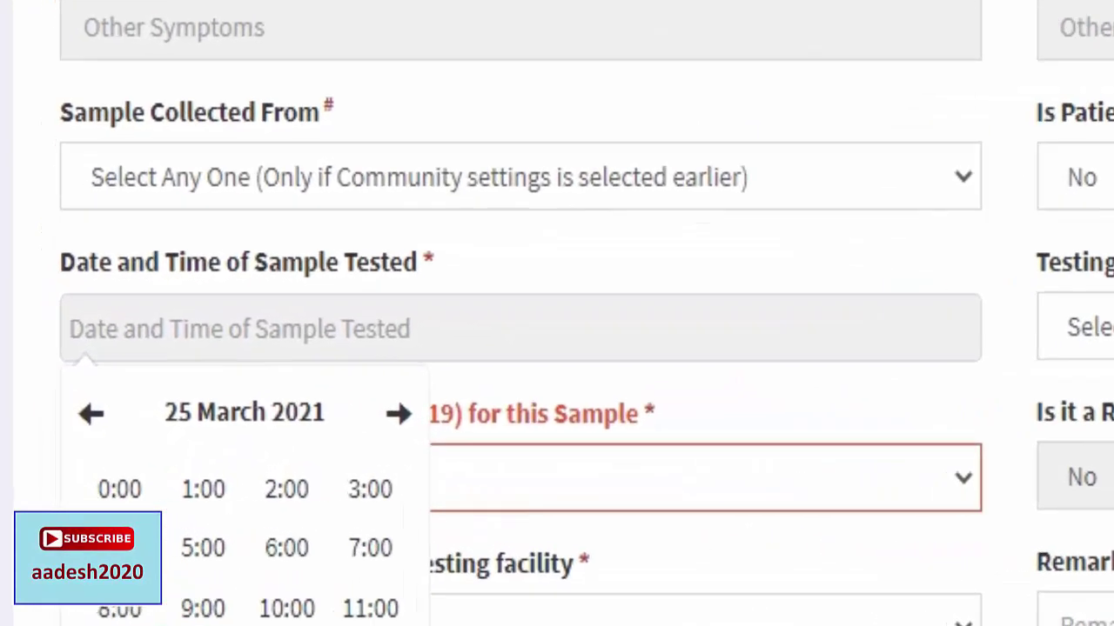
click(66, 589)
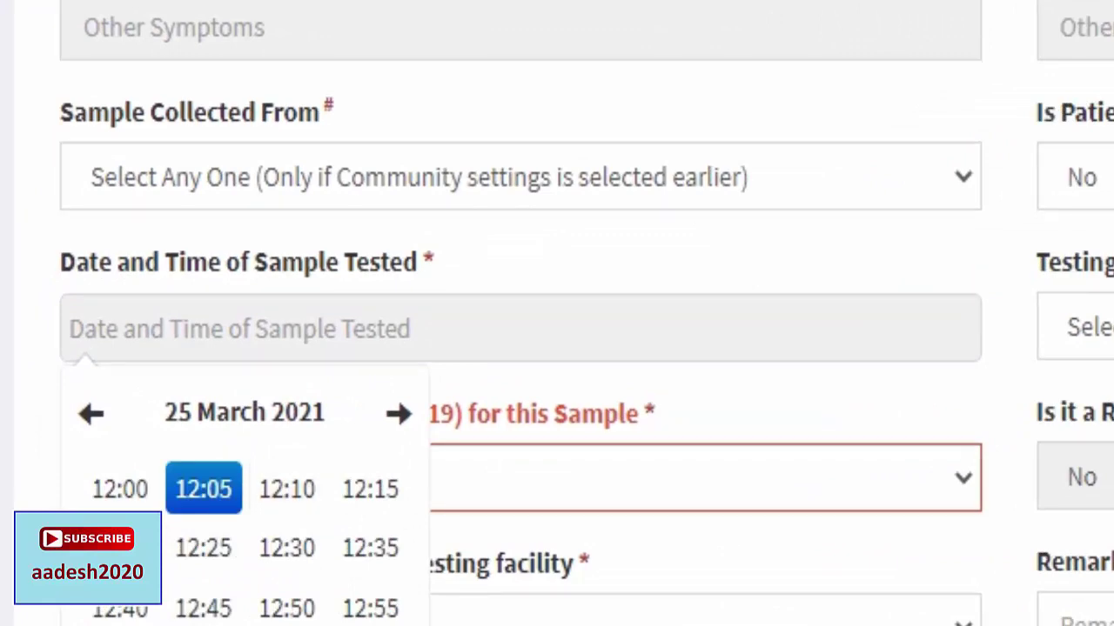
click(204, 489)
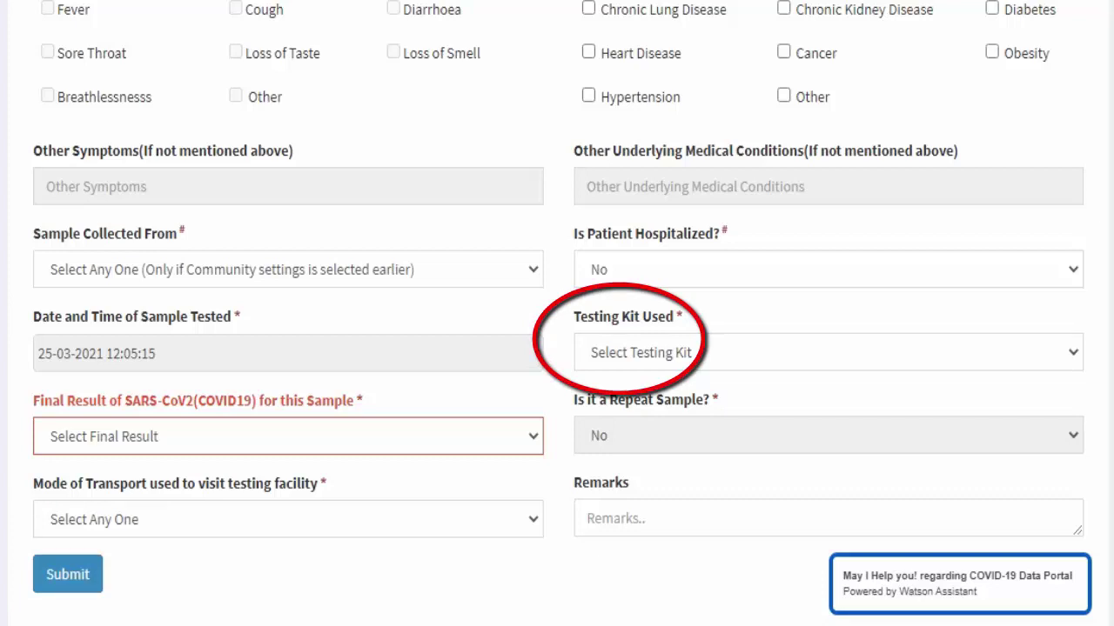
Choose 'SD Biosensor Standard Q COVID-19 Ag Detection Kit' as the Testing Kit Used.
click(827, 352)
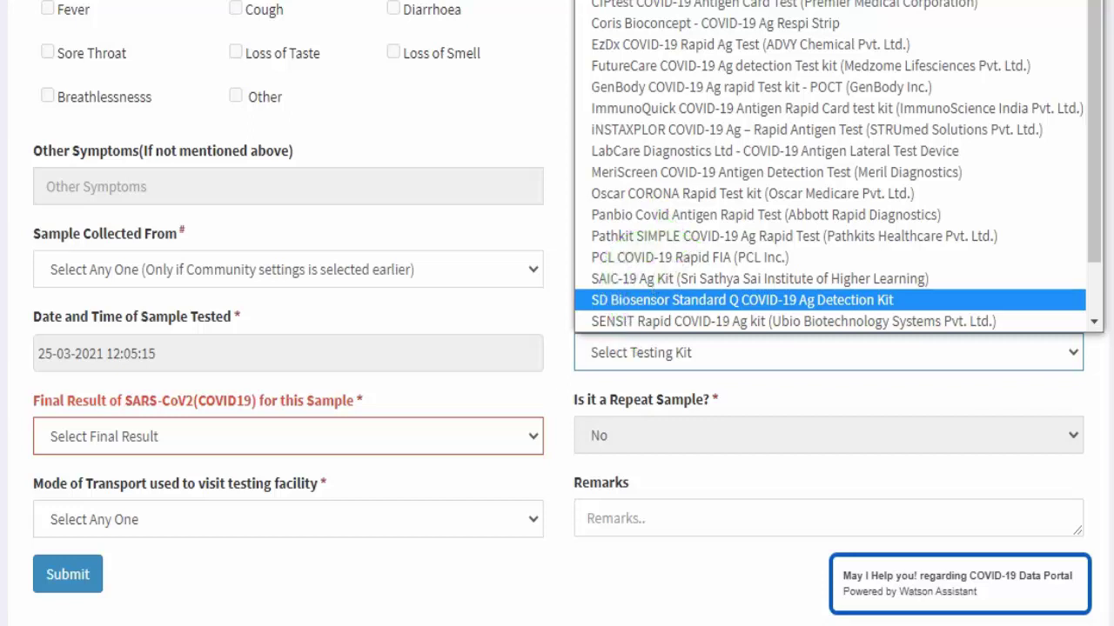
key(Return)
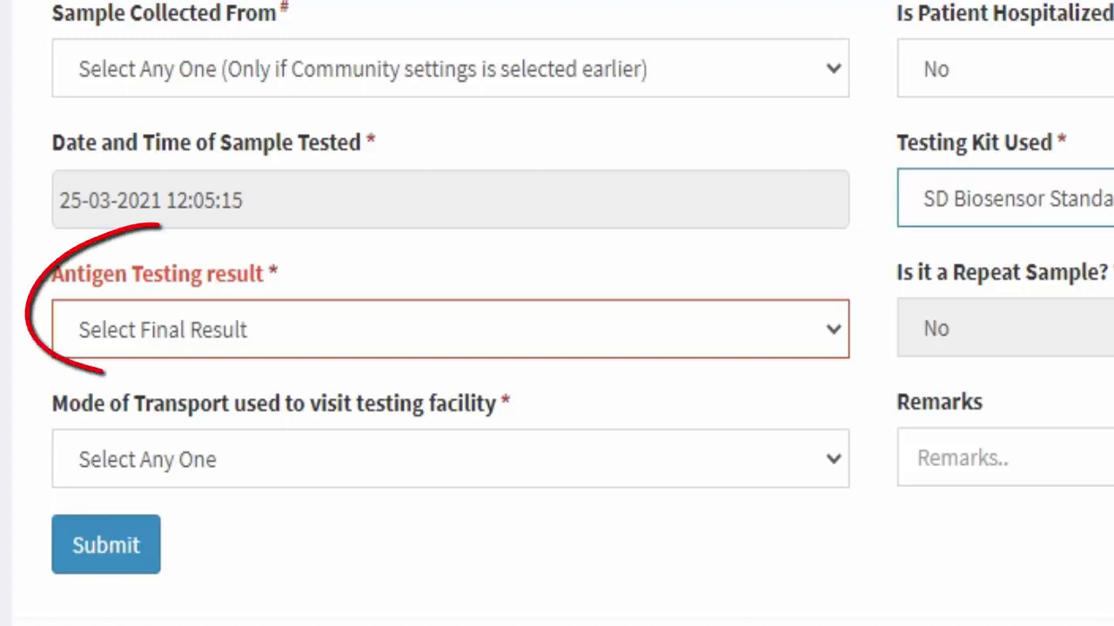
Select 'Antigen Negative' in the Antigen Testing result field.
drag(1104, 272, 989, 273)
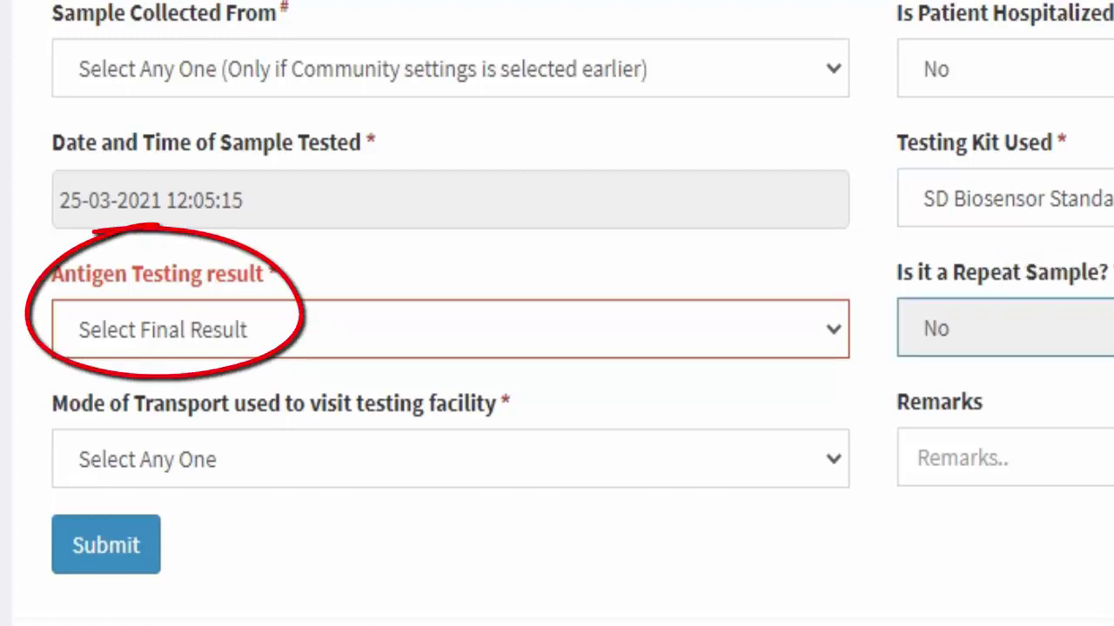
drag(52, 274, 265, 274)
click(266, 274)
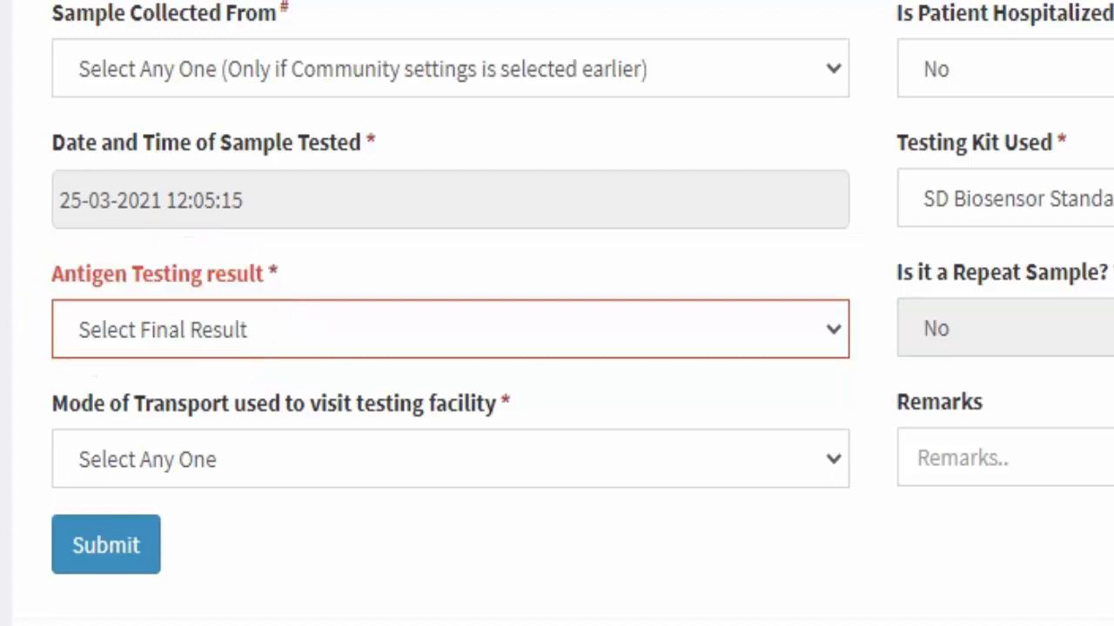
key(alt+Down)
key(Down)
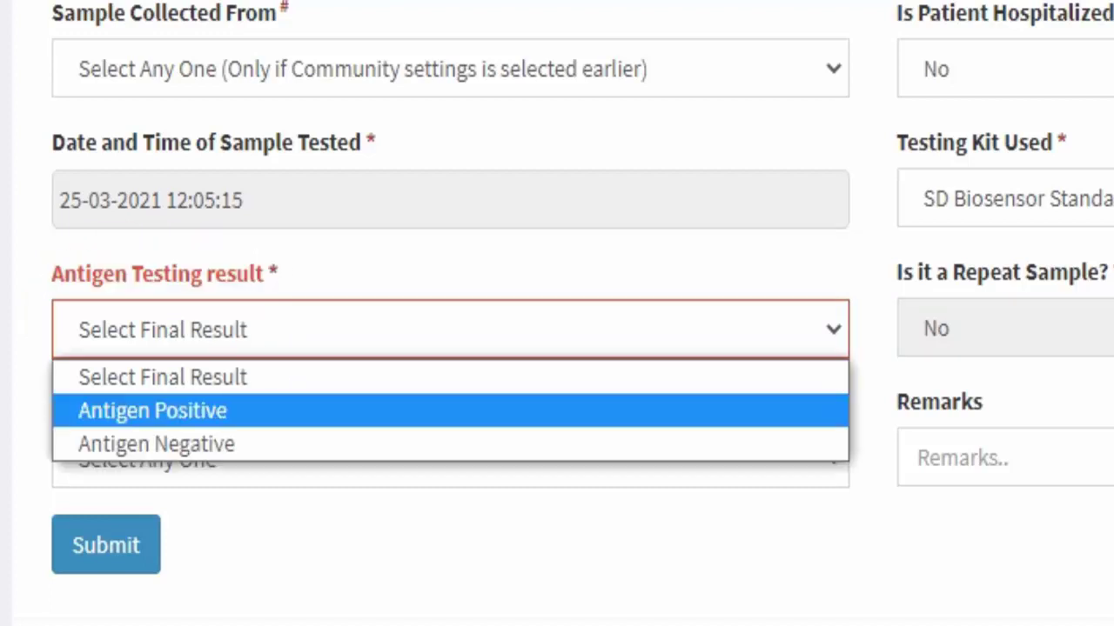
key(Down)
key(Return)
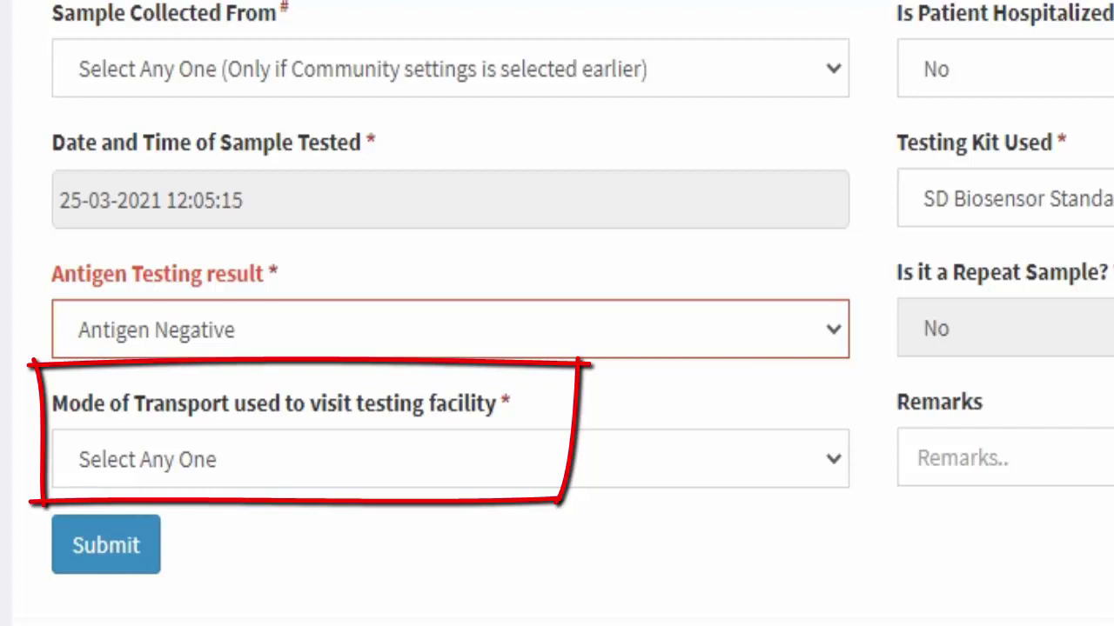
Set Mode of Transport to Bike under Private Transport.
drag(144, 402, 269, 403)
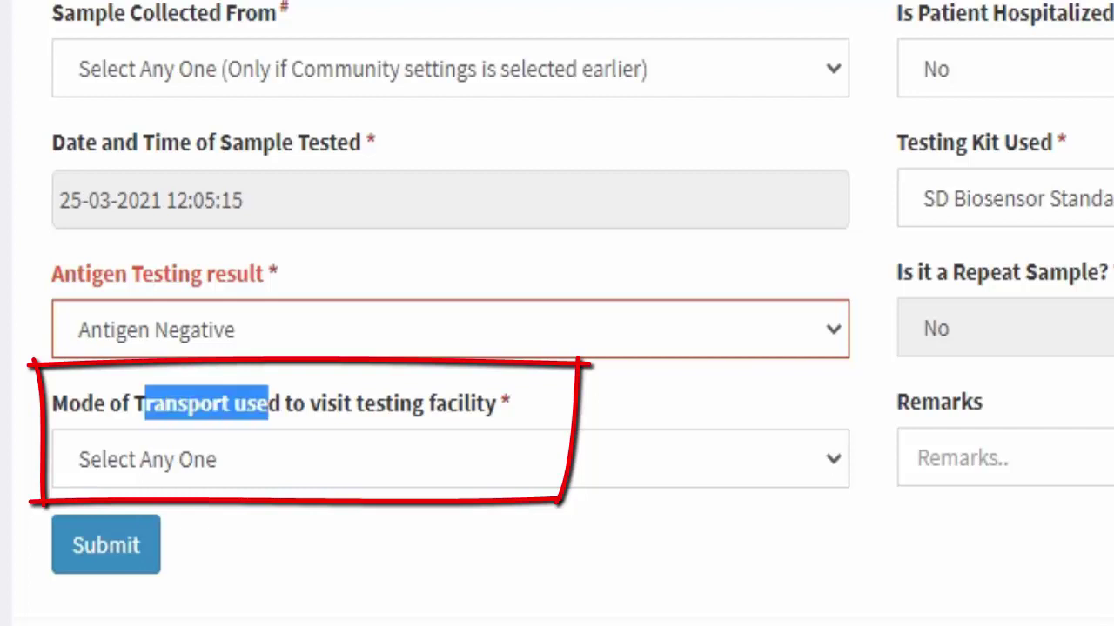
click(261, 459)
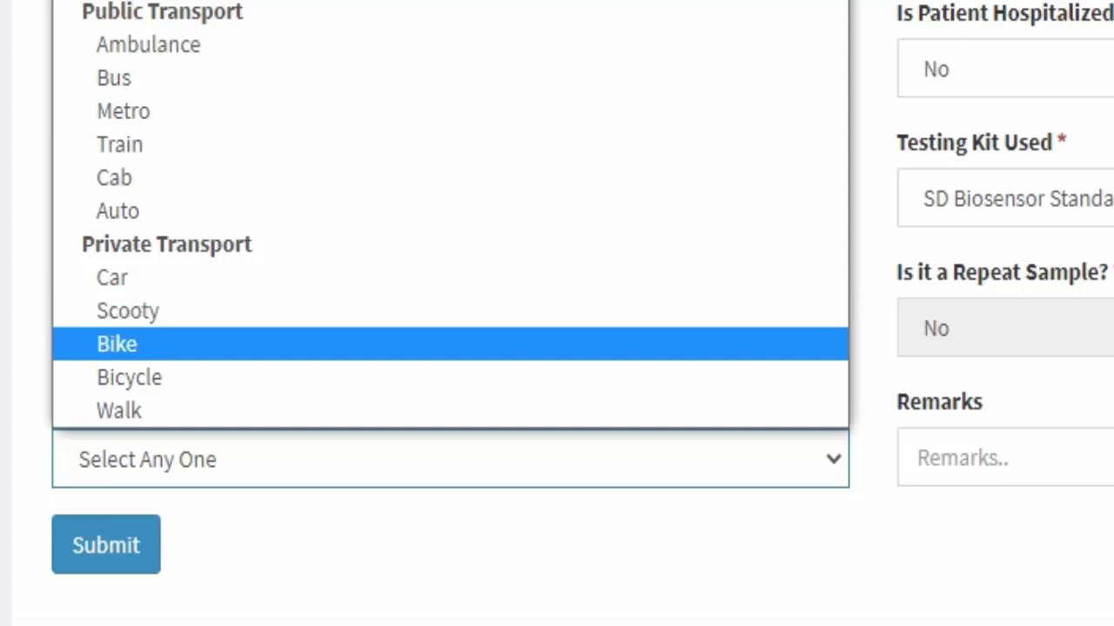
click(117, 343)
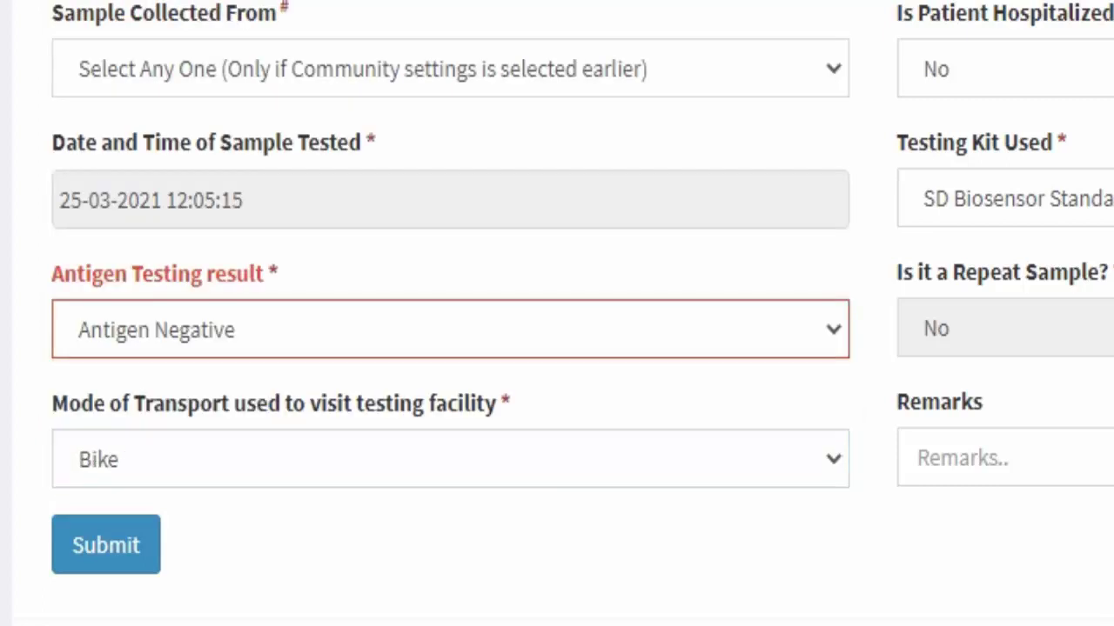
scroll(557, 348, down, 2)
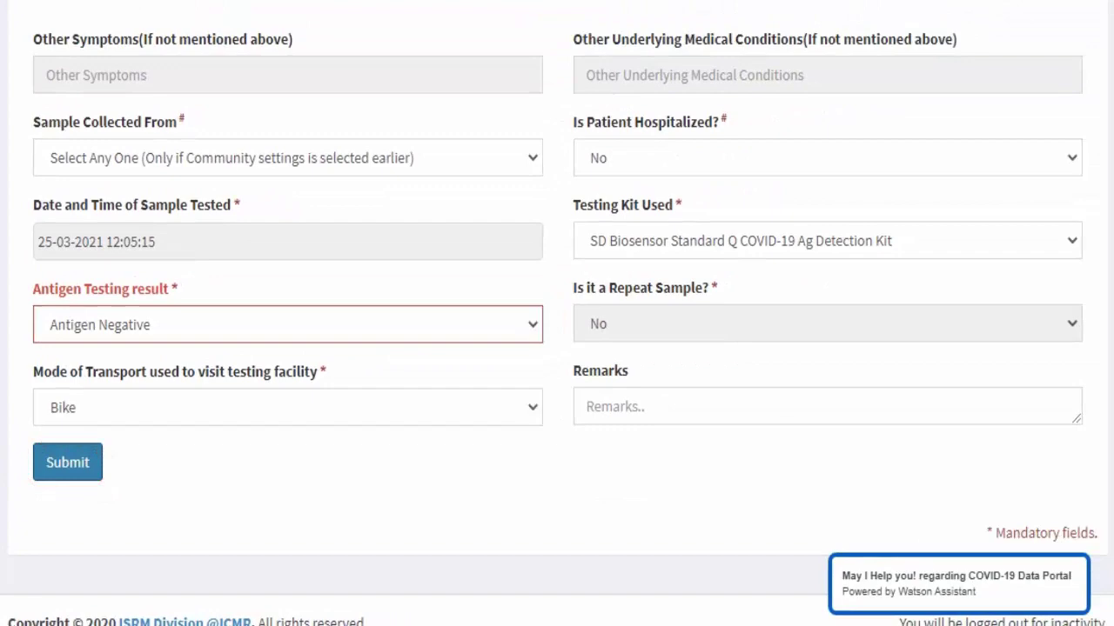
Submit the completed antigen record and dismiss the RT-PCR recommendation alert.
click(67, 461)
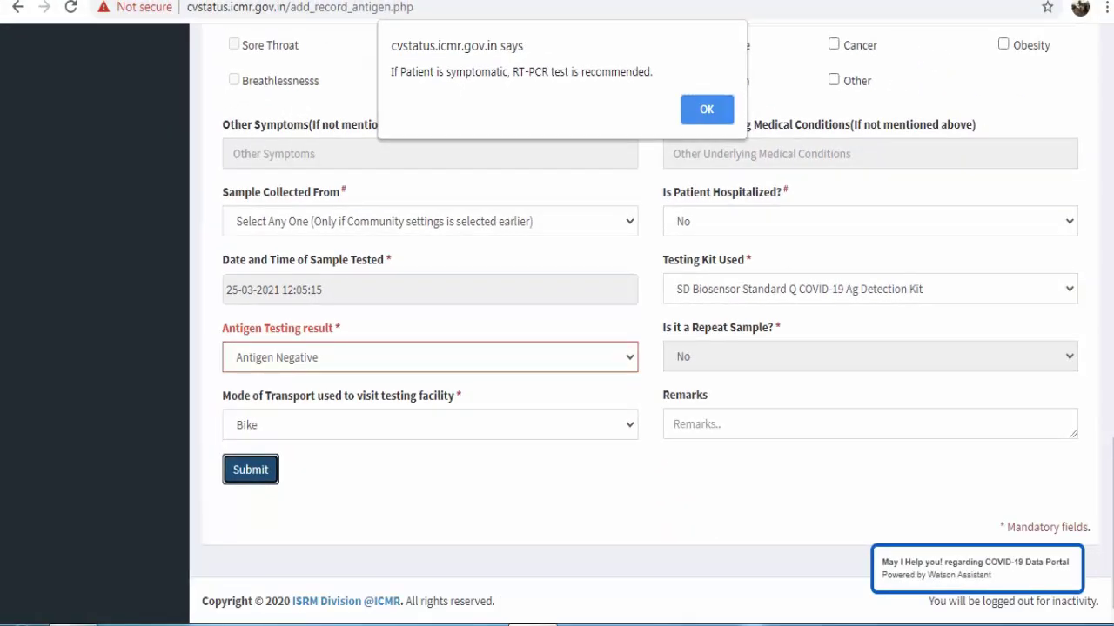
key(Return)
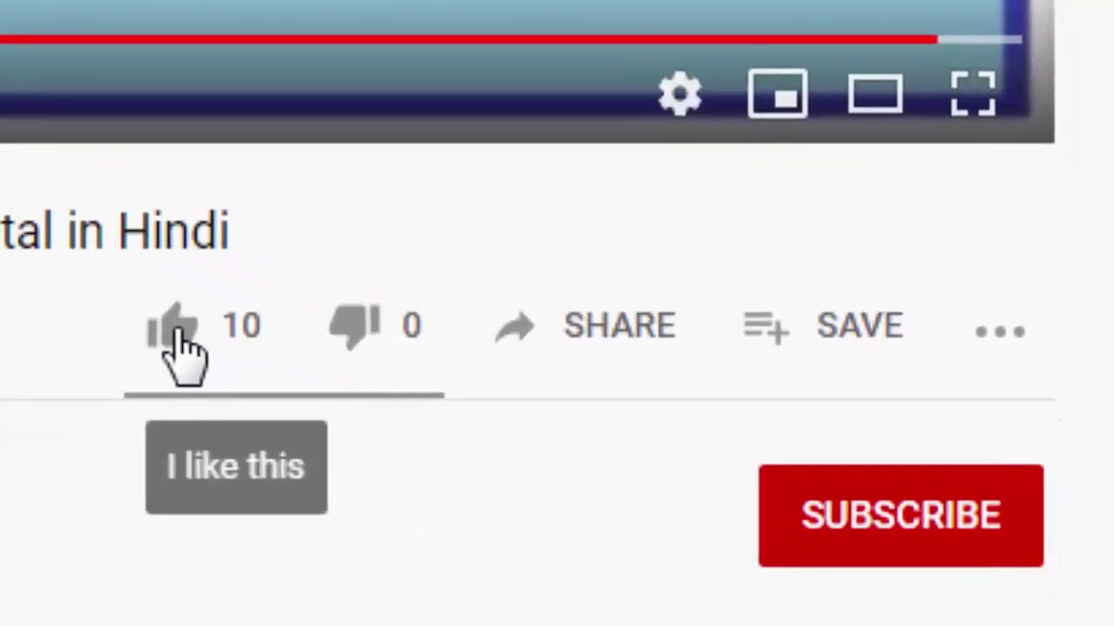
Like the tutorial video, subscribe to its channel and enable notifications with the bell.
click(179, 334)
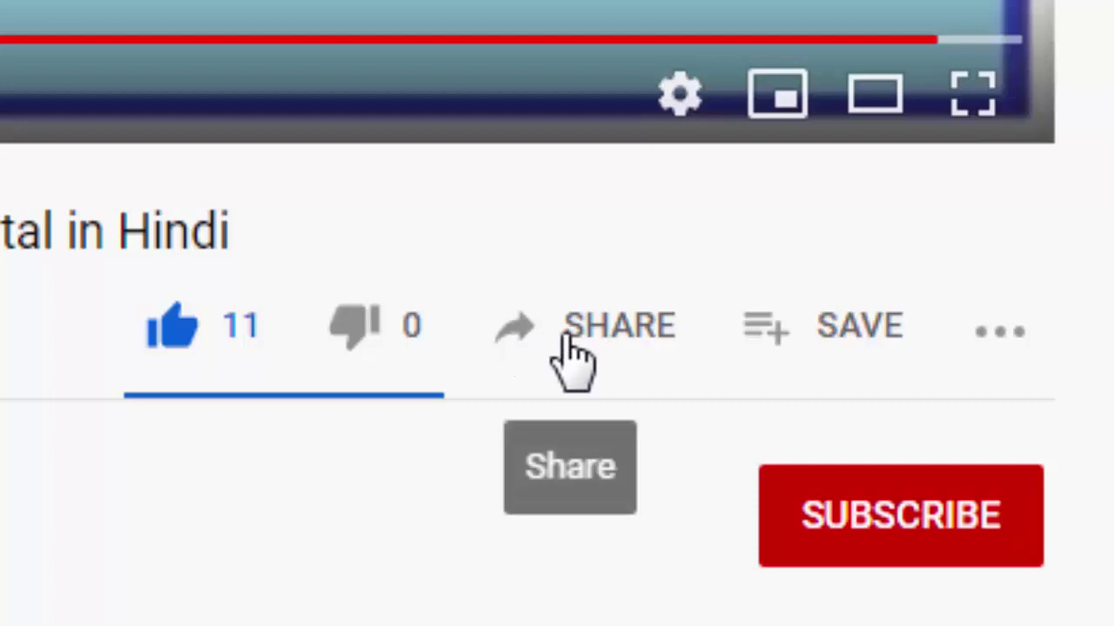
click(909, 536)
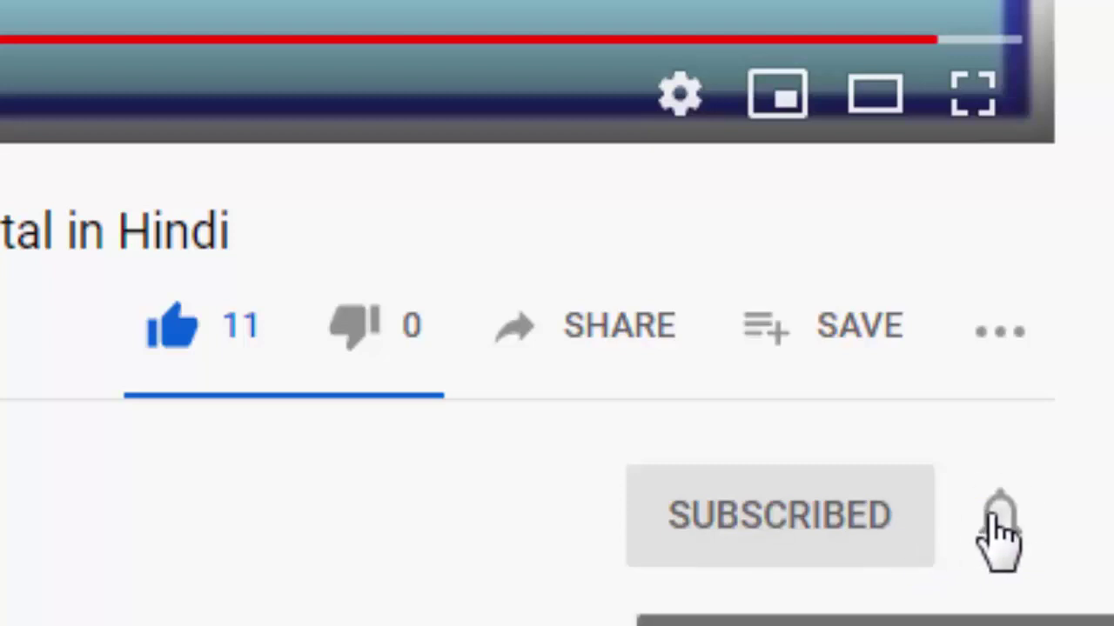
click(994, 519)
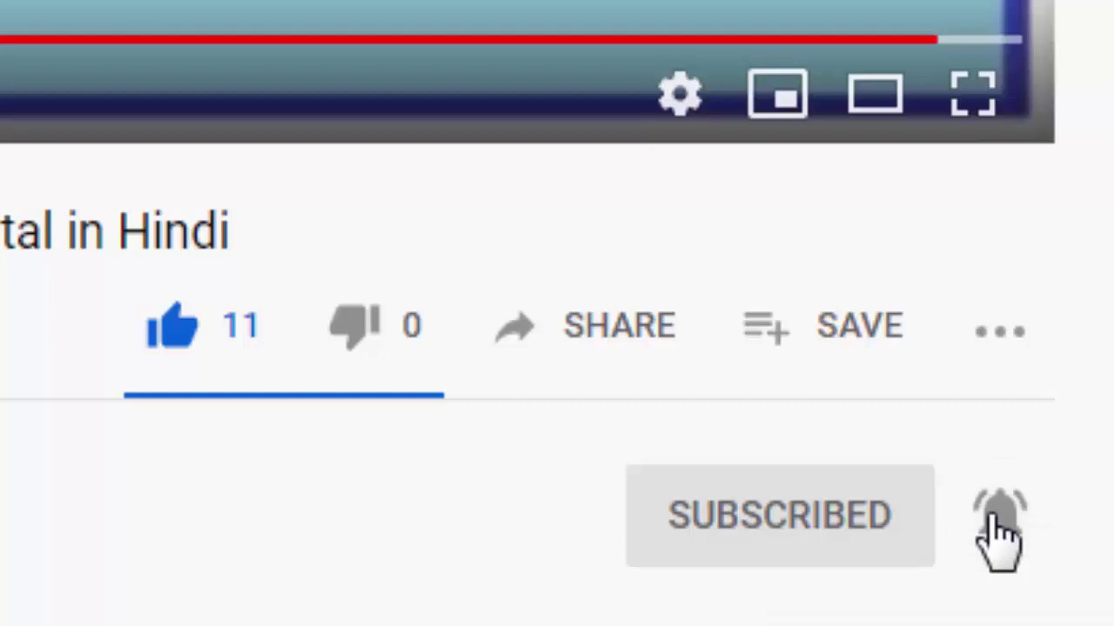